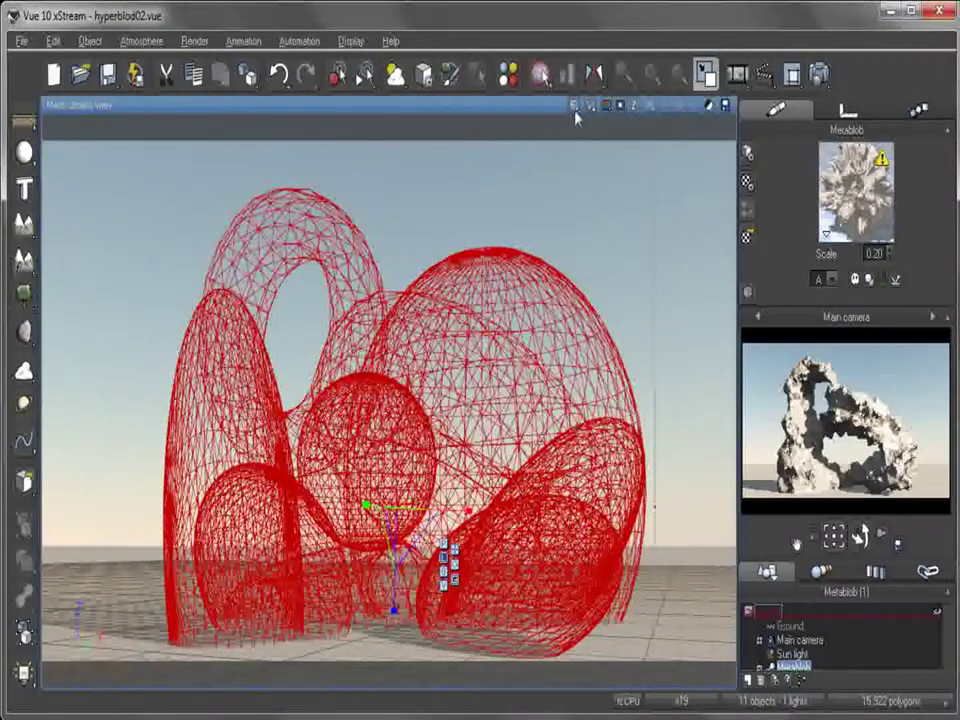
Step: Render the main camera view of the metablob rock and dismiss the post-render dialogs
{"action": "left_click", "coordinate": [574, 106]}
{"action": "left_click", "coordinate": [592, 131]}
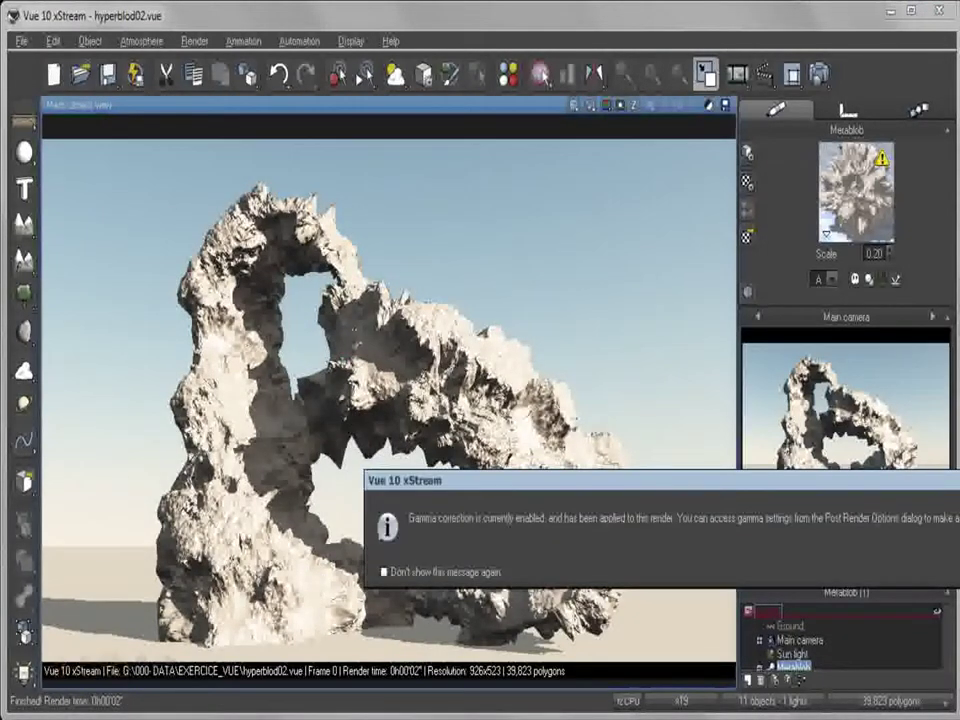
{"action": "key", "text": "Return"}
{"action": "key", "text": "Return"}
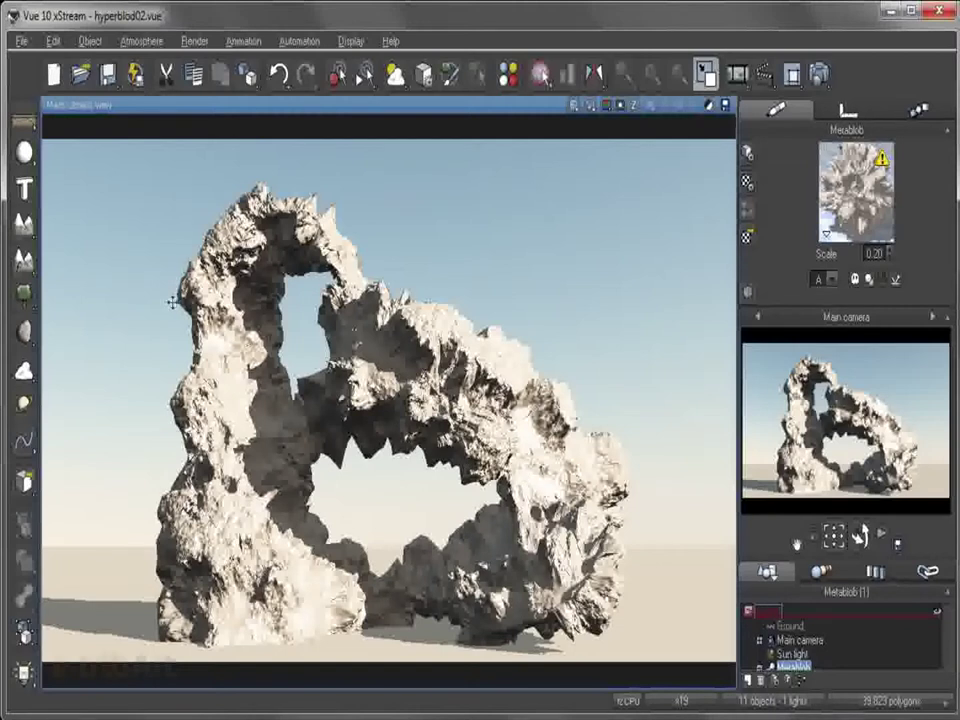
Step: Edit the Metablob's material, setting displacement Smoothing to 11% and Quality boost to +2.5, and accept the changes
{"action": "right_click", "coordinate": [865, 202]}
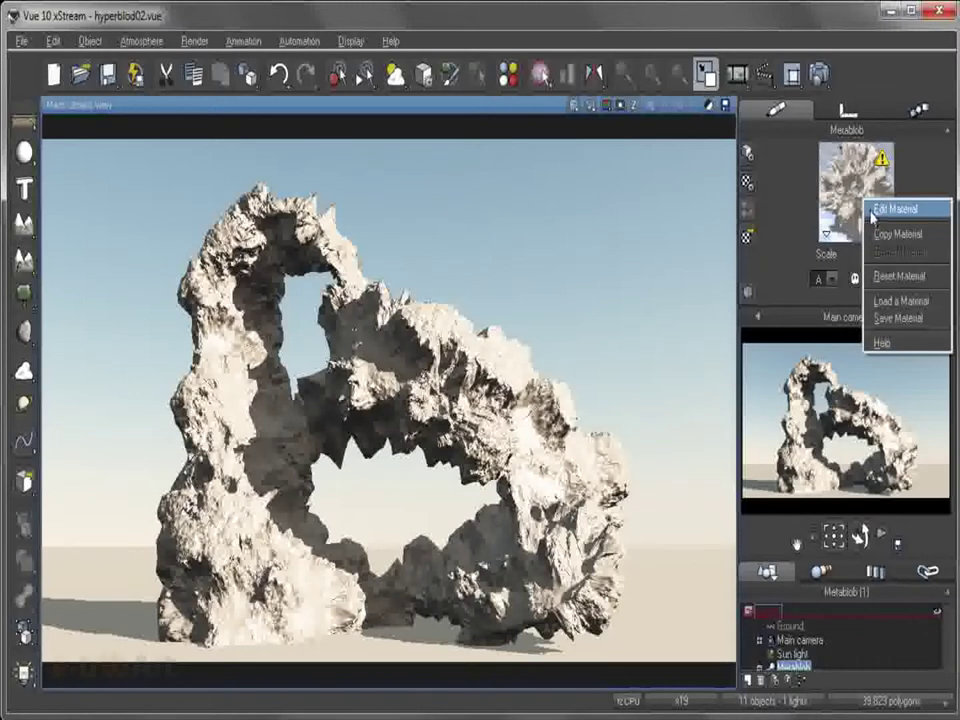
{"action": "left_click", "coordinate": [874, 212]}
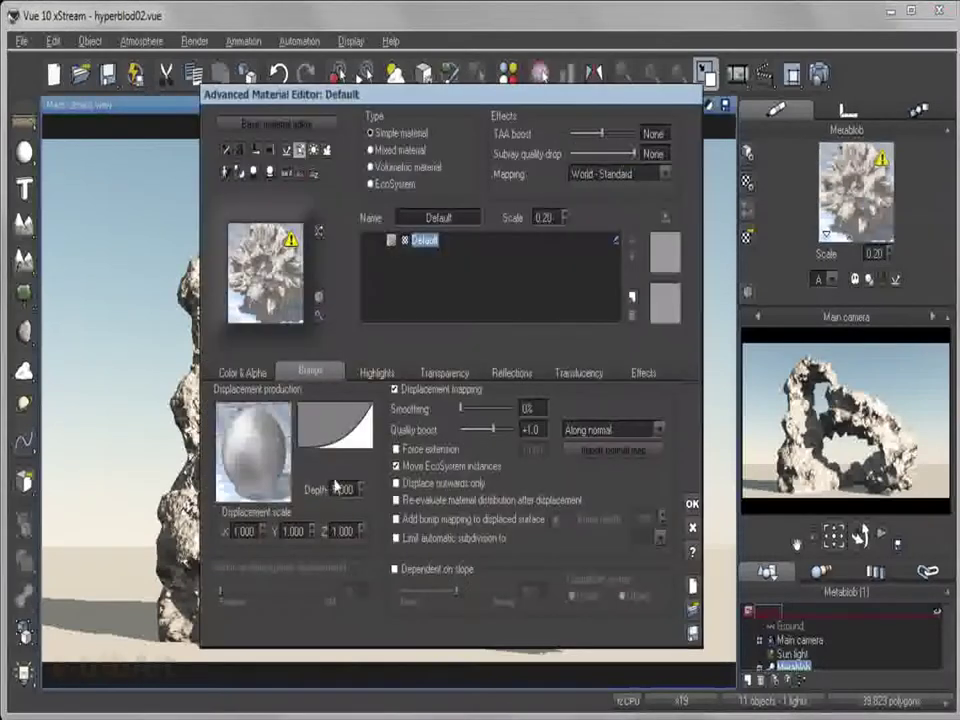
{"action": "left_click_drag", "start_coordinate": [484, 95], "coordinate": [542, 70]}
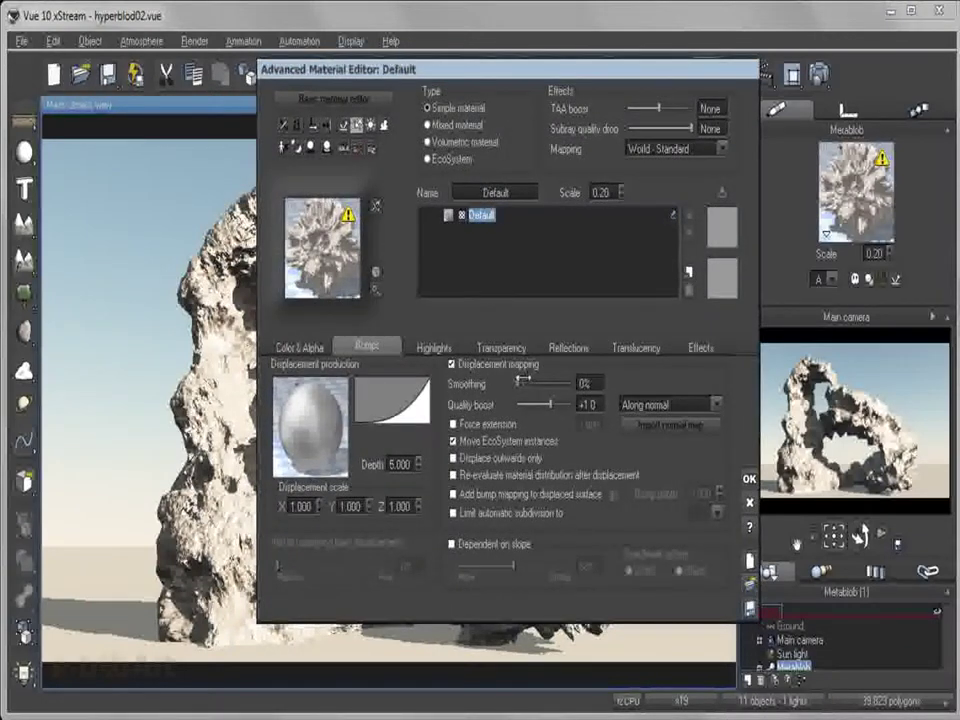
{"action": "mouse_move", "coordinate": [519, 382]}
{"action": "left_mouse_down"}
{"action": "mouse_move", "coordinate": [536, 382]}
{"action": "mouse_move", "coordinate": [524, 382]}
{"action": "left_mouse_up"}
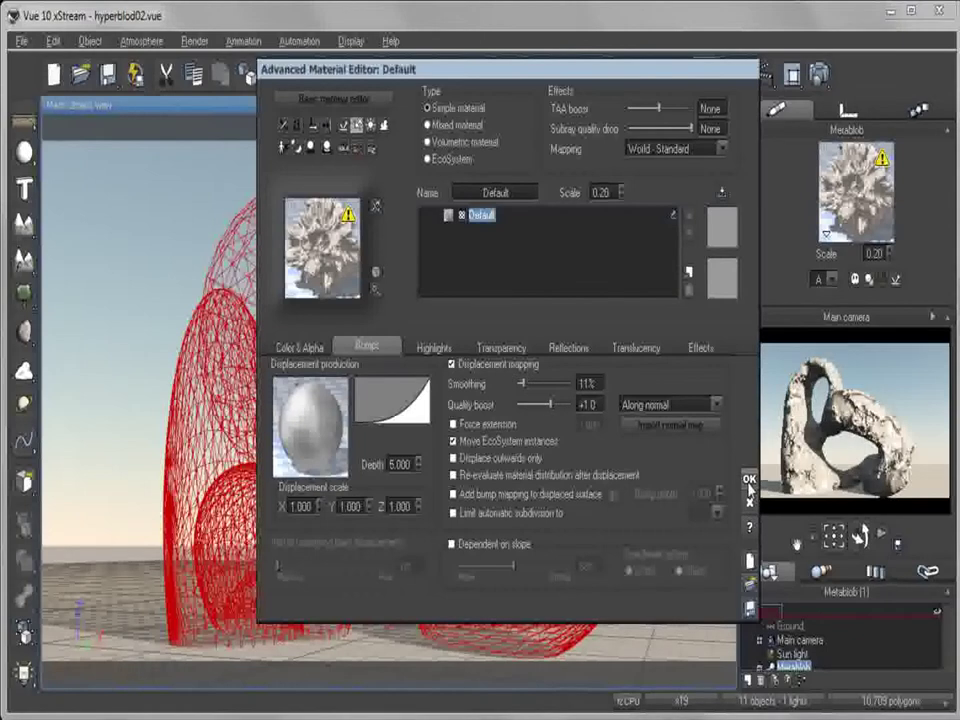
{"action": "left_click_drag", "start_coordinate": [549, 404], "coordinate": [557, 404]}
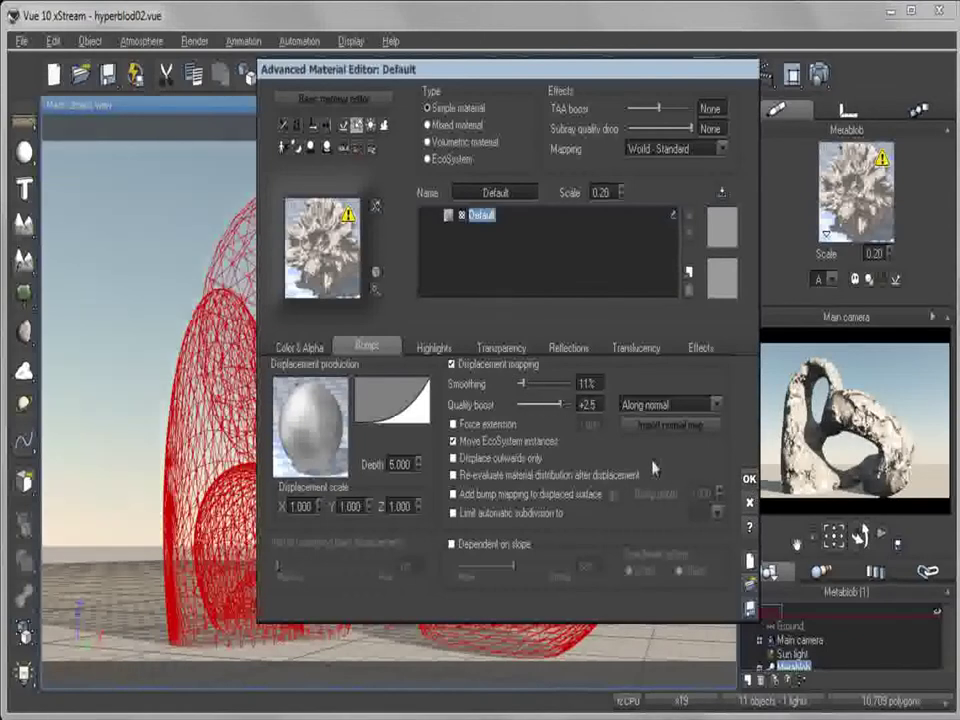
{"action": "left_click", "coordinate": [748, 482]}
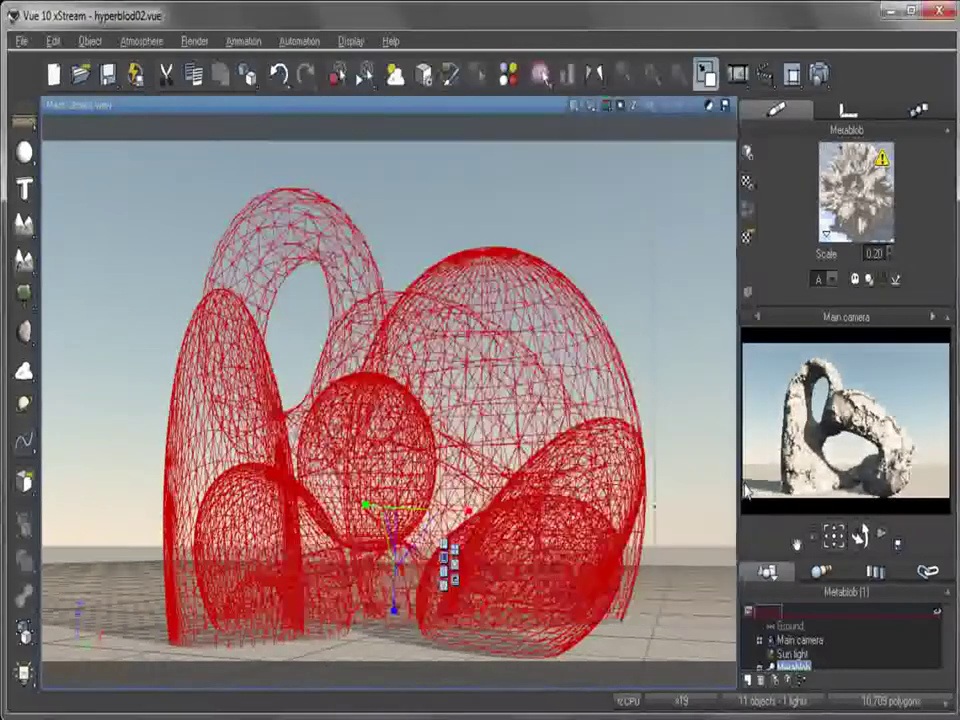
Step: Render the main camera view again to check the material changes, and close the post-render options
{"action": "left_click", "coordinate": [590, 105]}
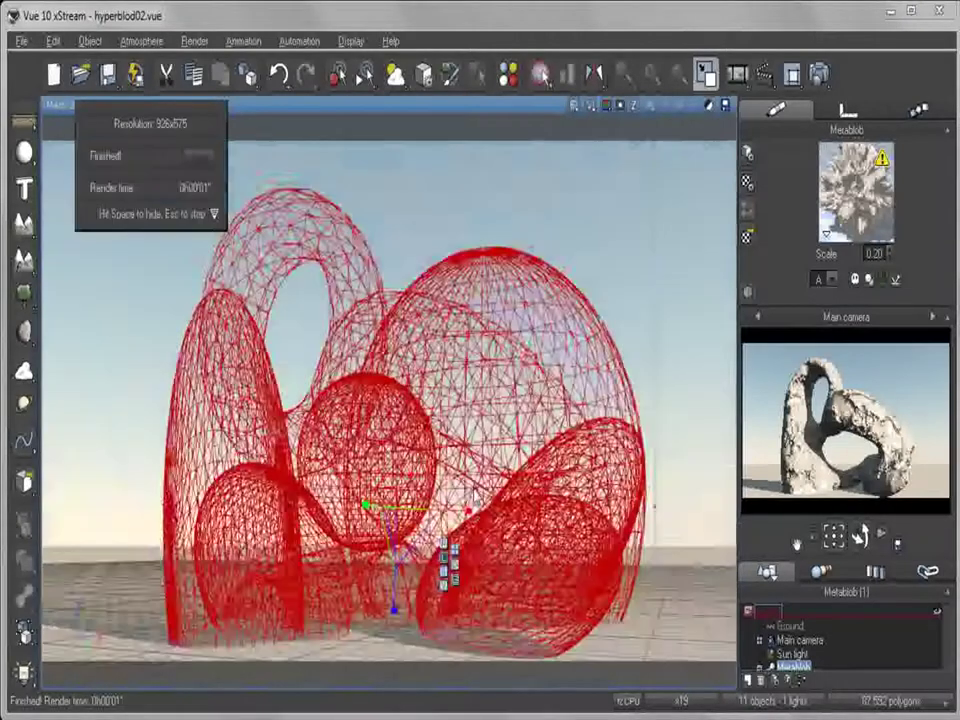
{"action": "key", "text": "Return"}
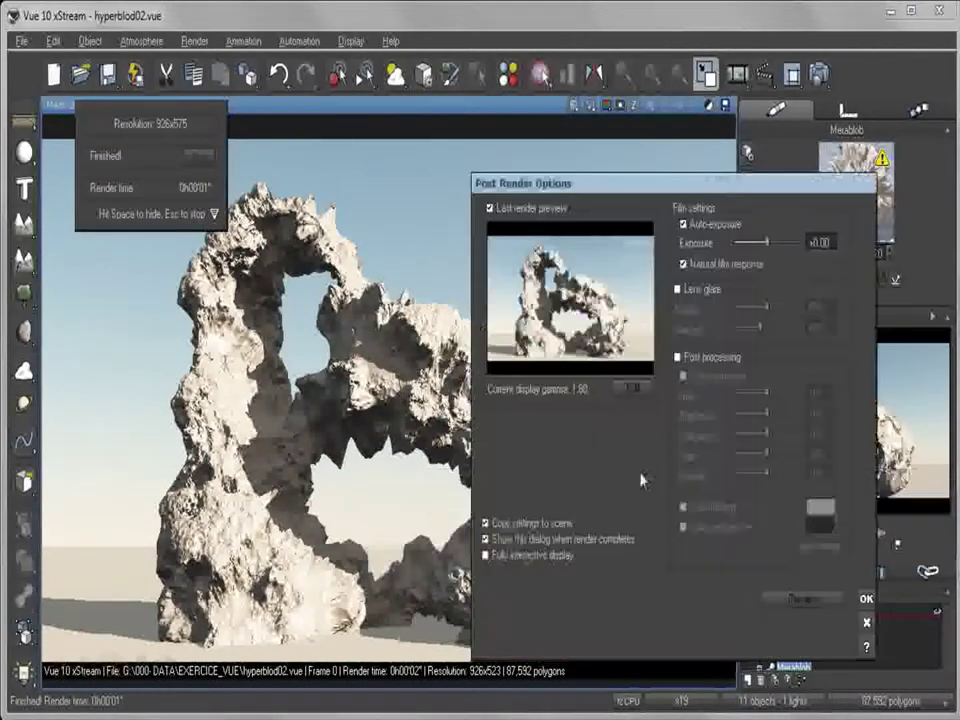
{"action": "key", "text": "Escape"}
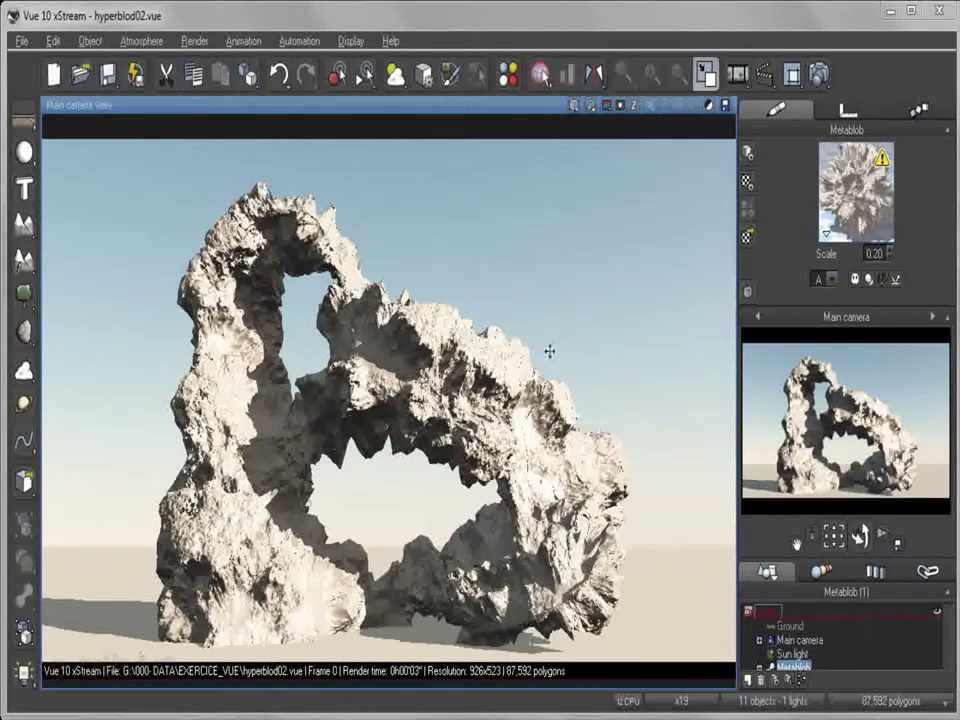
Step: Open the Metablob material's Displacement production function for editing and reposition the function editor to reveal the Simple Fractal settings
{"action": "right_click", "coordinate": [848, 194]}
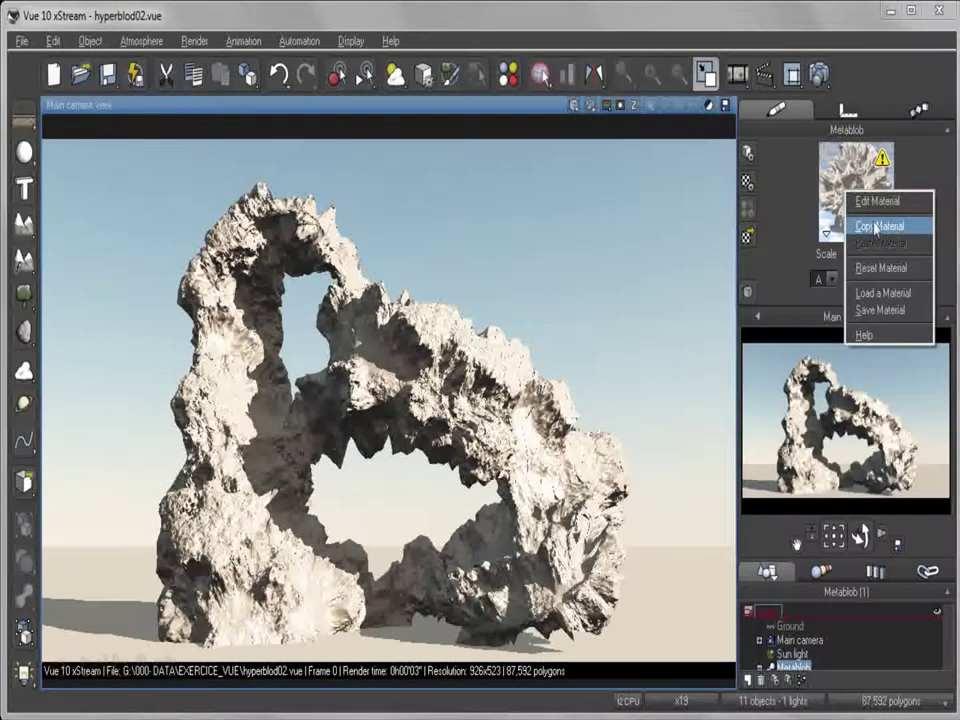
{"action": "left_click", "coordinate": [877, 201]}
{"action": "mouse_move", "coordinate": [509, 74]}
{"action": "left_mouse_down"}
{"action": "mouse_move", "coordinate": [490, 112]}
{"action": "mouse_move", "coordinate": [507, 68]}
{"action": "left_mouse_up"}
{"action": "right_click", "coordinate": [304, 432]}
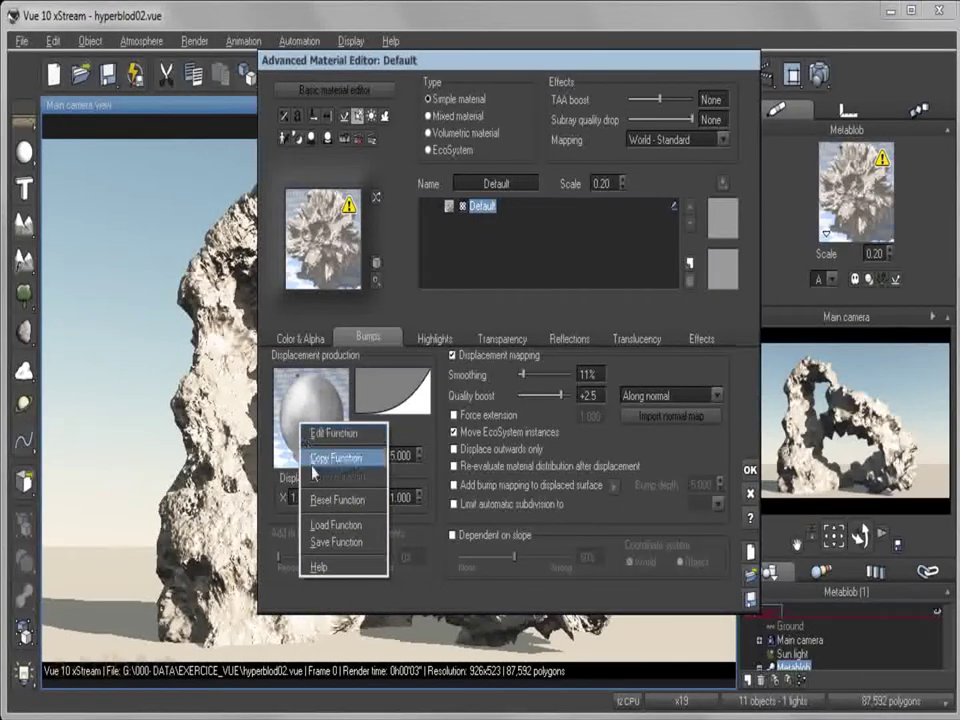
{"action": "left_click", "coordinate": [320, 433]}
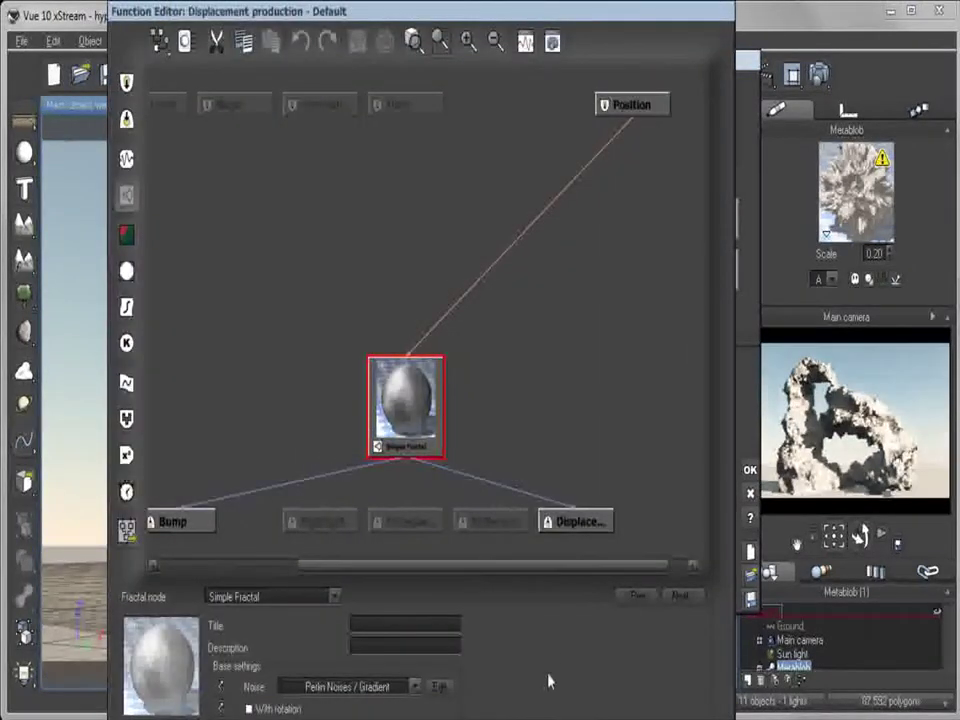
{"action": "left_click_drag", "start_coordinate": [548, 682], "coordinate": [597, 274]}
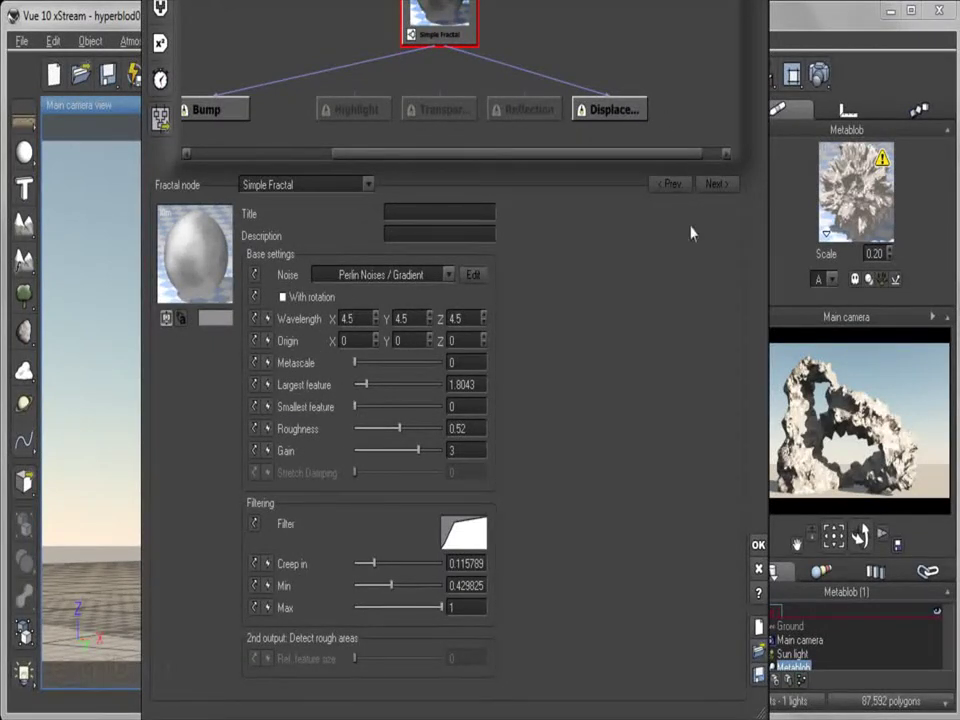
{"action": "left_click_drag", "start_coordinate": [676, 292], "coordinate": [641, 274]}
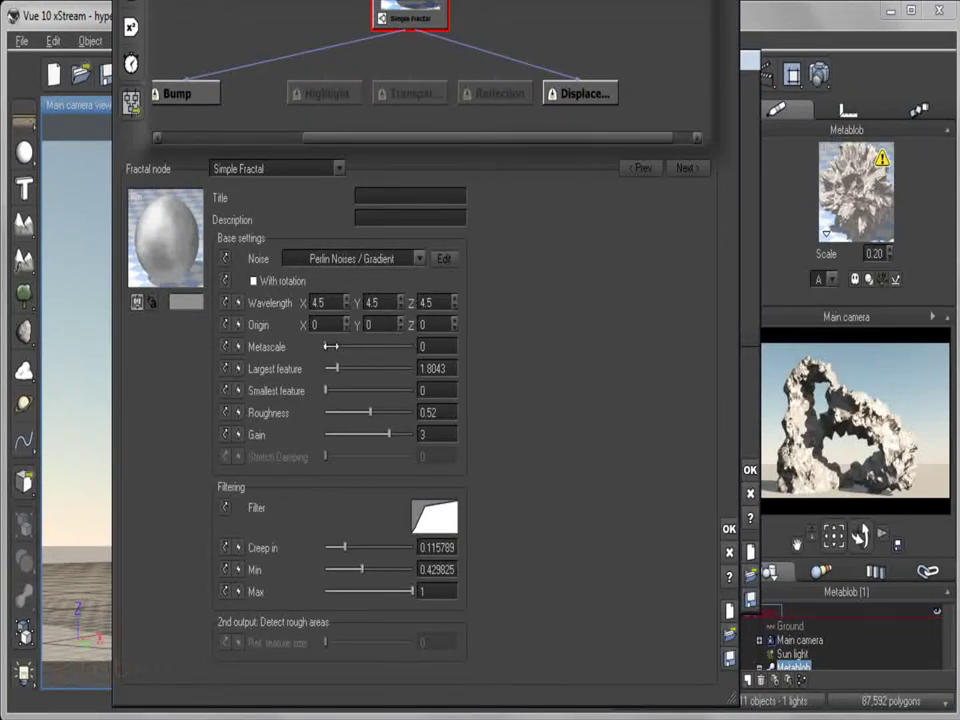
Step: Try Metascale values of about 32.6, 0.81, 1000 and 34.7 on the Simple Fractal node, ending at 0.709772
{"action": "left_click_drag", "start_coordinate": [330, 346], "coordinate": [375, 350]}
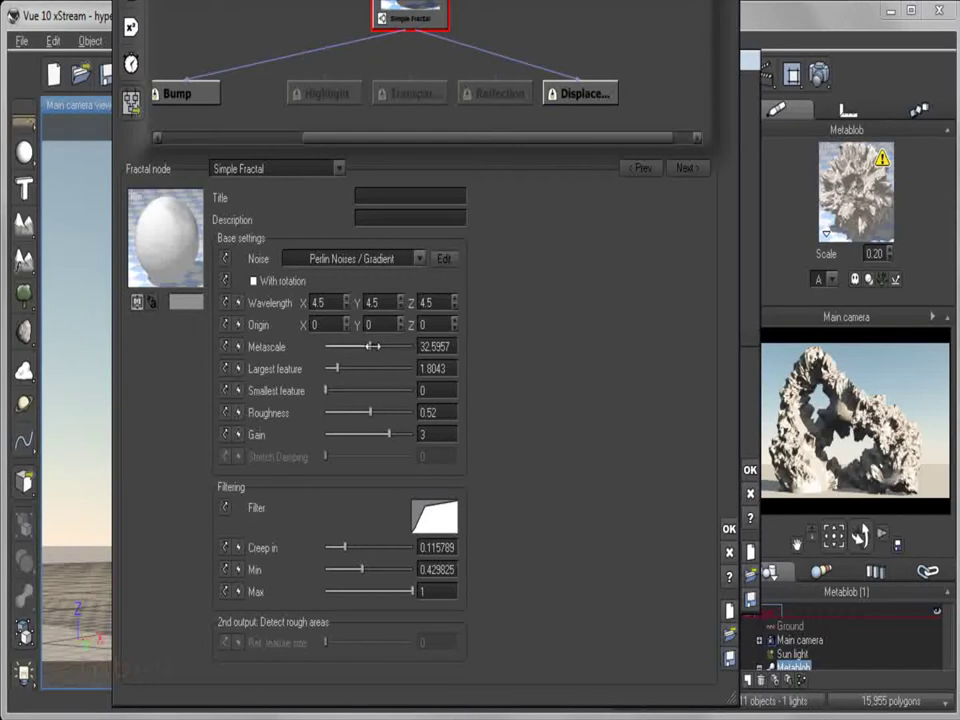
{"action": "left_click_drag", "start_coordinate": [372, 346], "coordinate": [333, 347]}
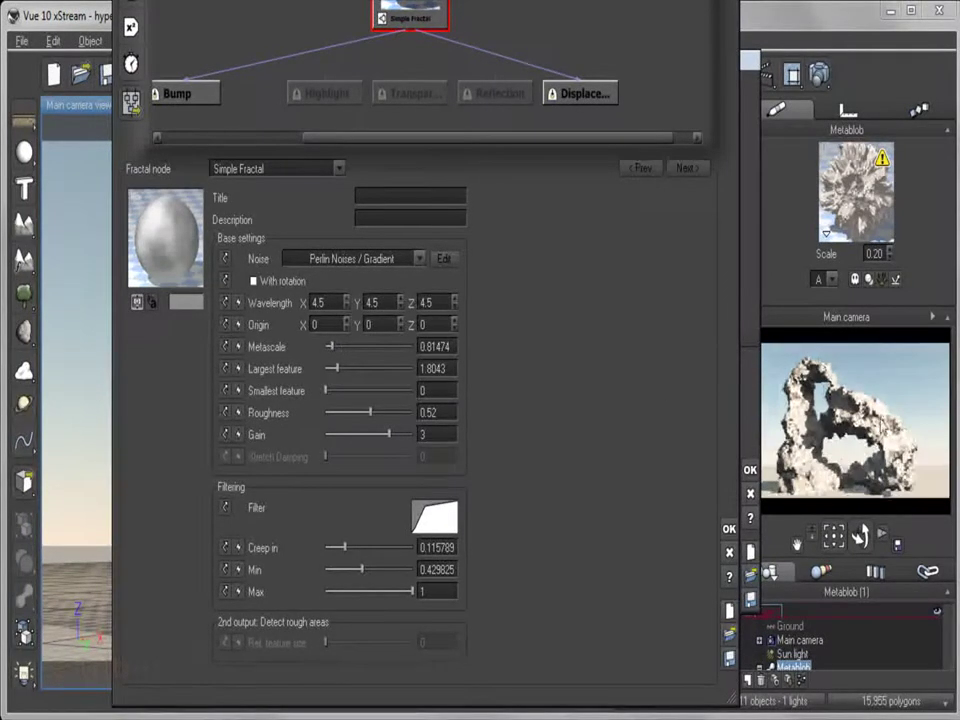
{"action": "right_click", "coordinate": [899, 431]}
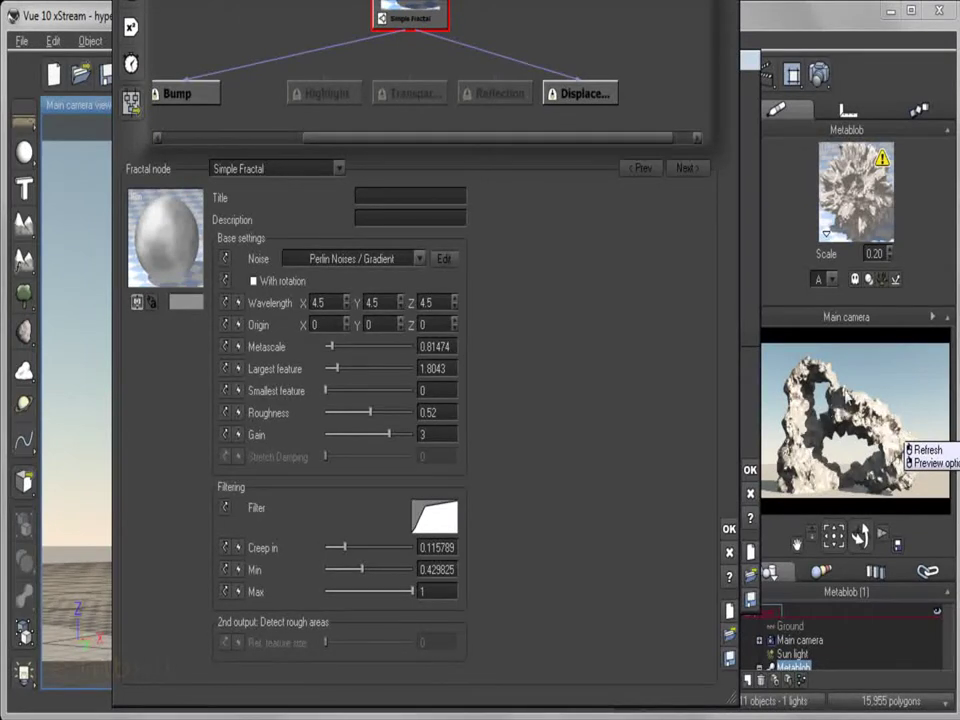
{"action": "left_click_drag", "start_coordinate": [331, 347], "coordinate": [411, 350]}
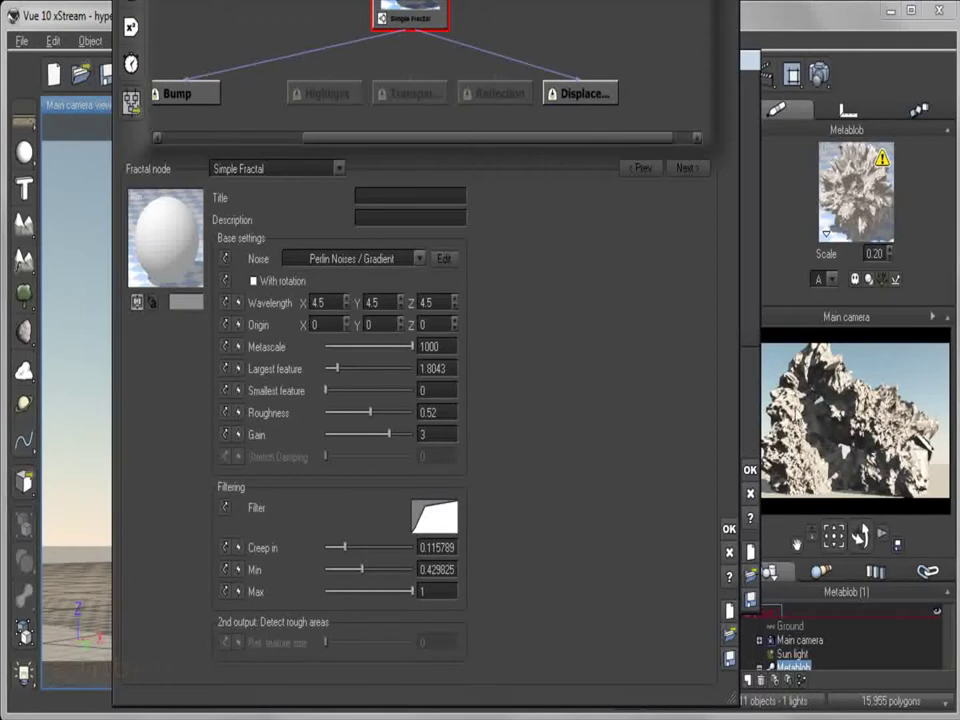
{"action": "left_click_drag", "start_coordinate": [411, 347], "coordinate": [364, 350]}
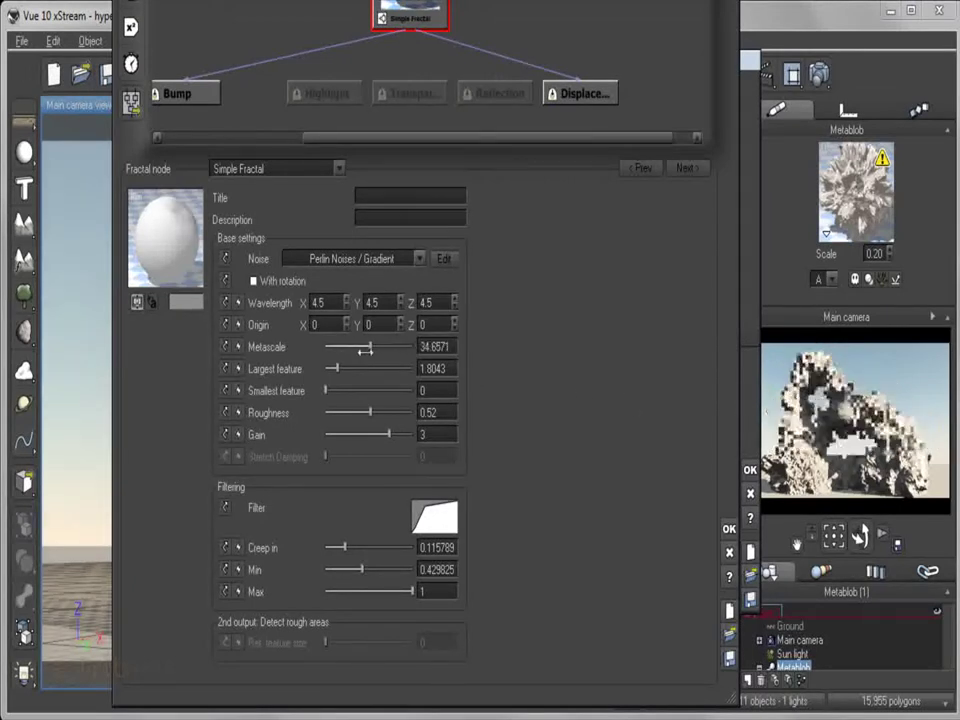
{"action": "left_click_drag", "start_coordinate": [372, 347], "coordinate": [333, 347]}
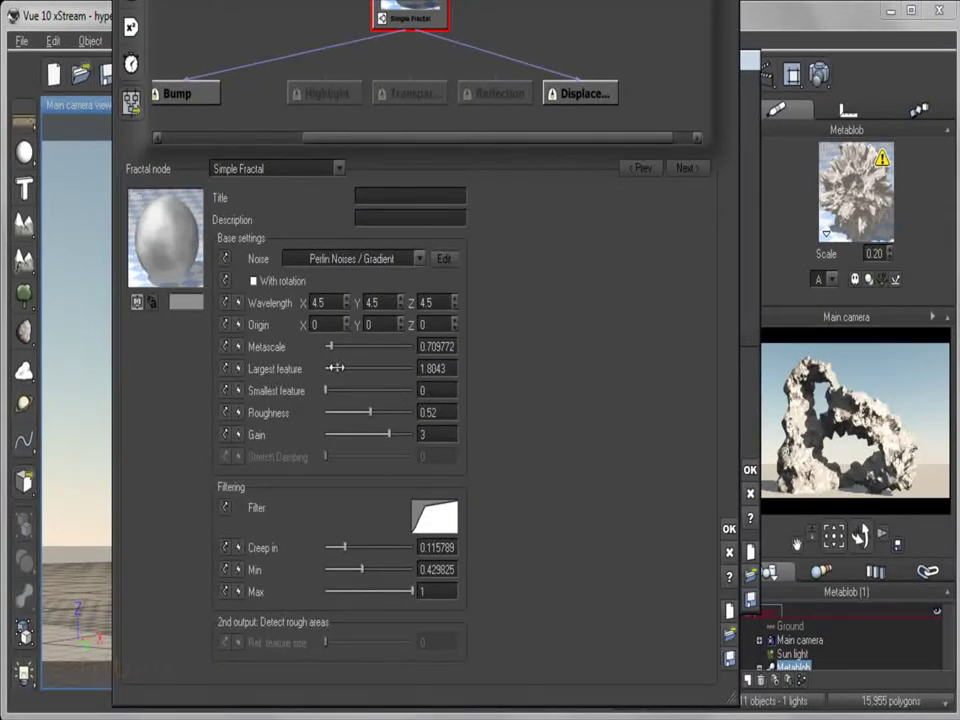
Step: Try the fractal with Largest feature 5.32595, Roughness 0.64931 and Gain 2.18369
{"action": "left_click_drag", "start_coordinate": [335, 368], "coordinate": [347, 368]}
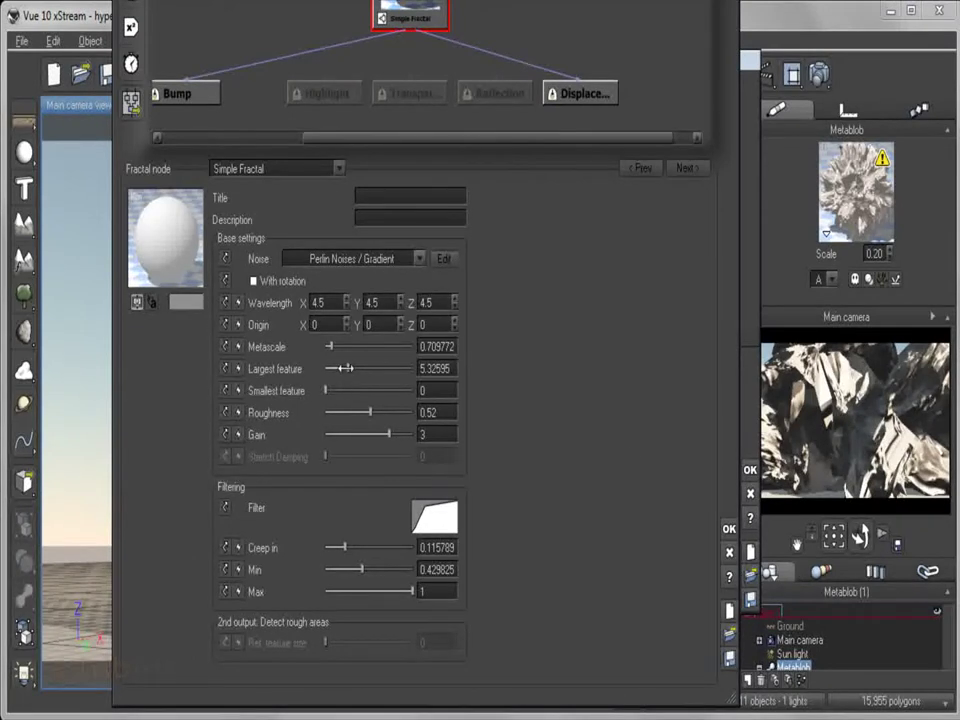
{"action": "left_click_drag", "start_coordinate": [370, 412], "coordinate": [332, 412]}
{"action": "left_click_drag", "start_coordinate": [389, 434], "coordinate": [364, 412]}
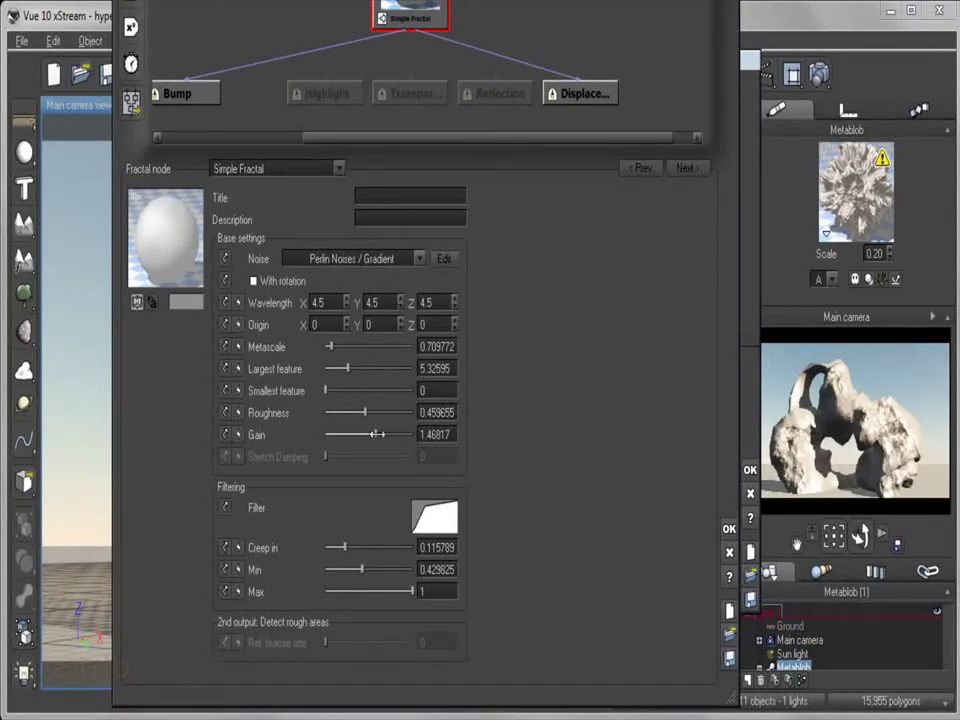
{"action": "left_click_drag", "start_coordinate": [376, 433], "coordinate": [382, 411]}
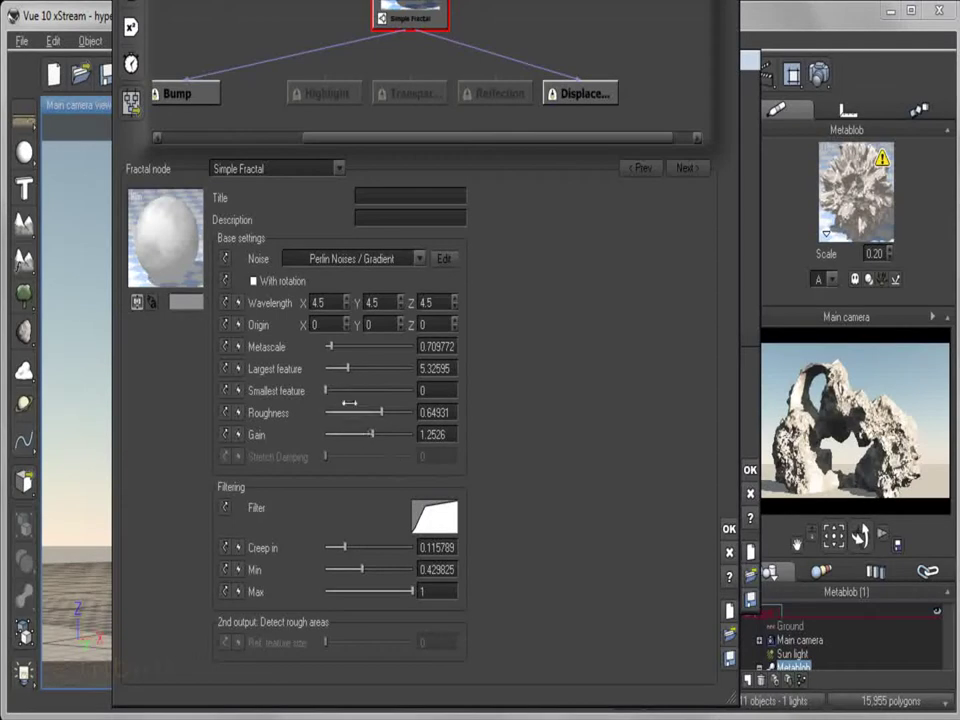
{"action": "left_click_drag", "start_coordinate": [373, 434], "coordinate": [383, 434]}
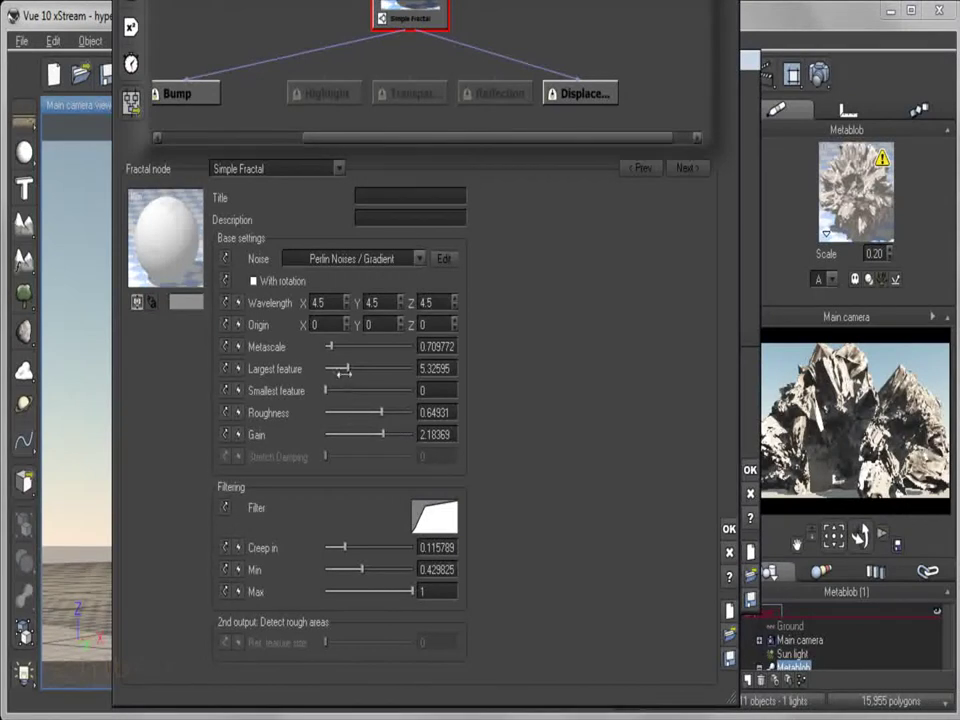
Step: Try a Largest feature of 3.20335 with Gain 1.2526, and raise Largest feature to 4.6268
{"action": "left_click_drag", "start_coordinate": [343, 370], "coordinate": [337, 371]}
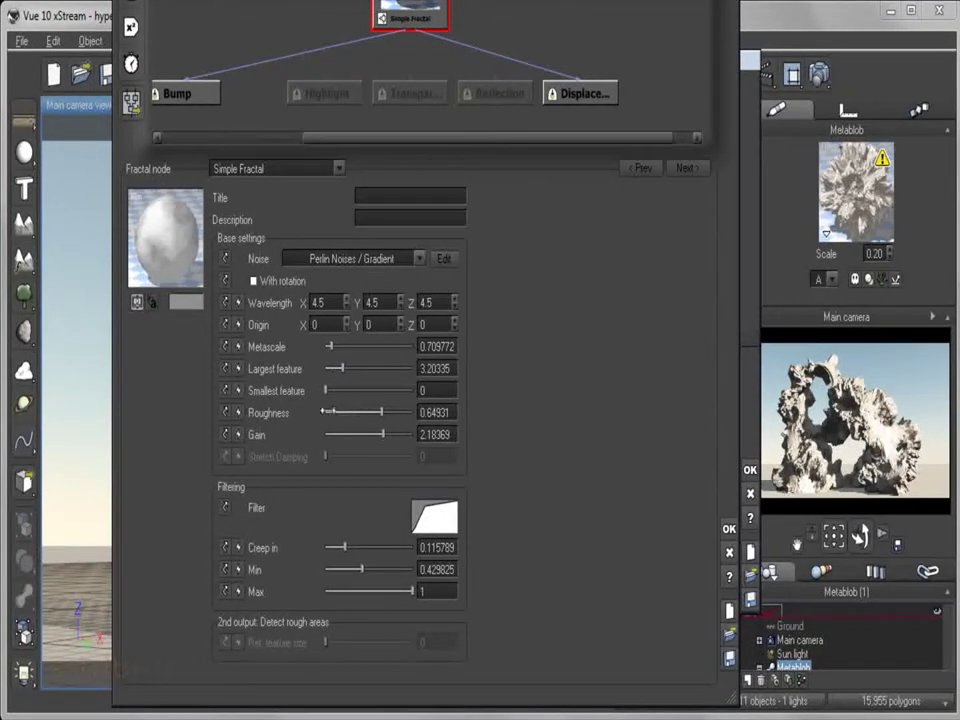
{"action": "left_click_drag", "start_coordinate": [385, 434], "coordinate": [375, 434]}
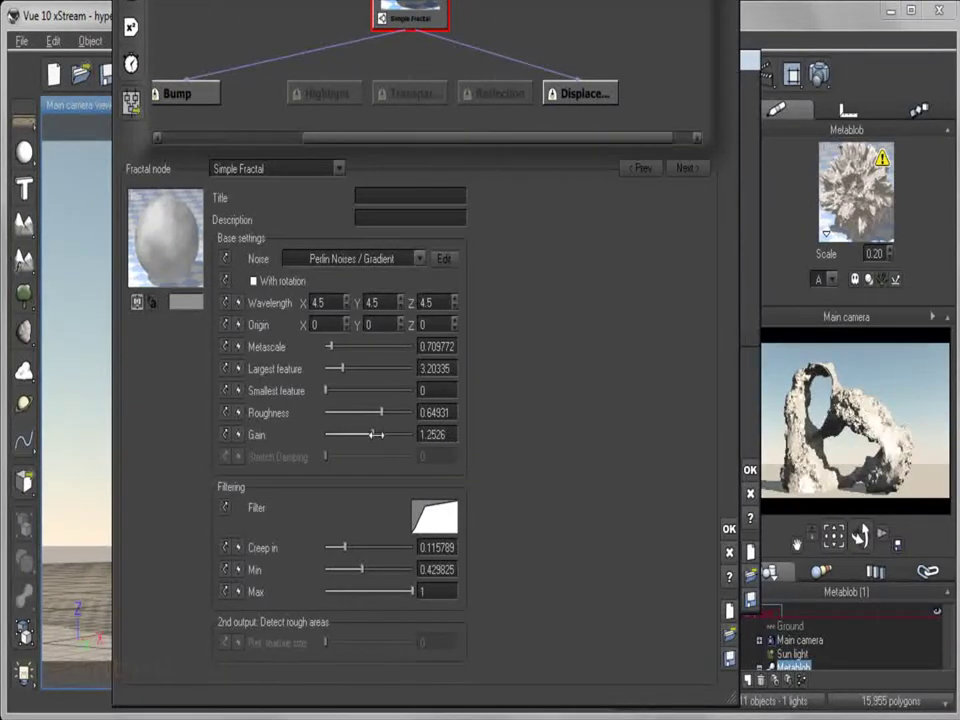
{"action": "left_click_drag", "start_coordinate": [345, 371], "coordinate": [354, 372]}
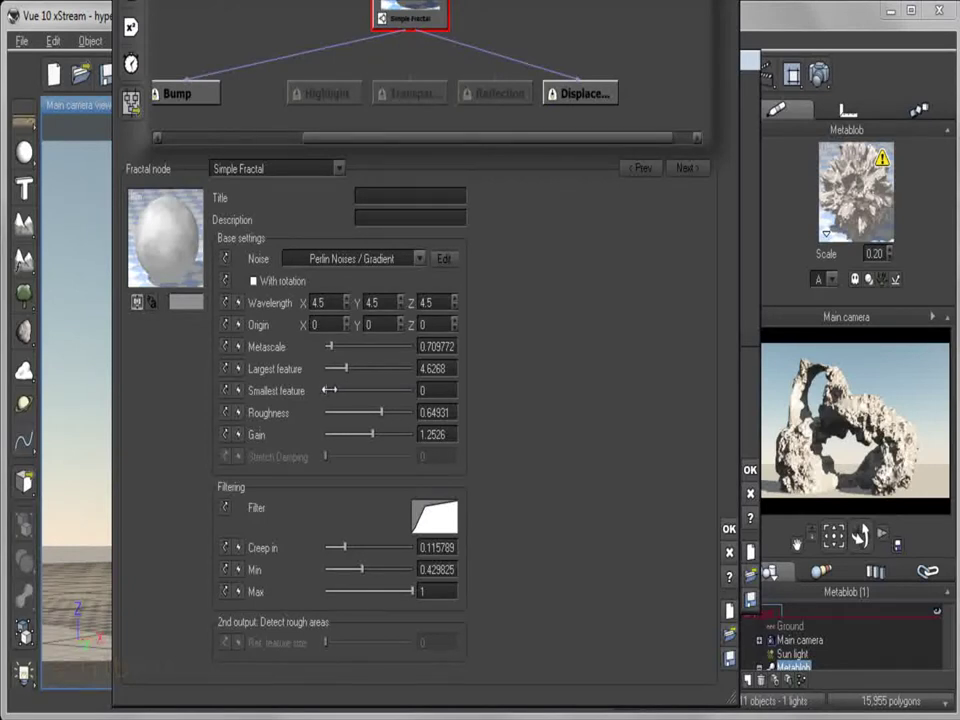
Step: Try the fractal's Smallest feature at 10, and reduce it to 1.47883
{"action": "left_click_drag", "start_coordinate": [328, 390], "coordinate": [327, 390]}
{"action": "left_click_drag", "start_coordinate": [328, 390], "coordinate": [412, 390]}
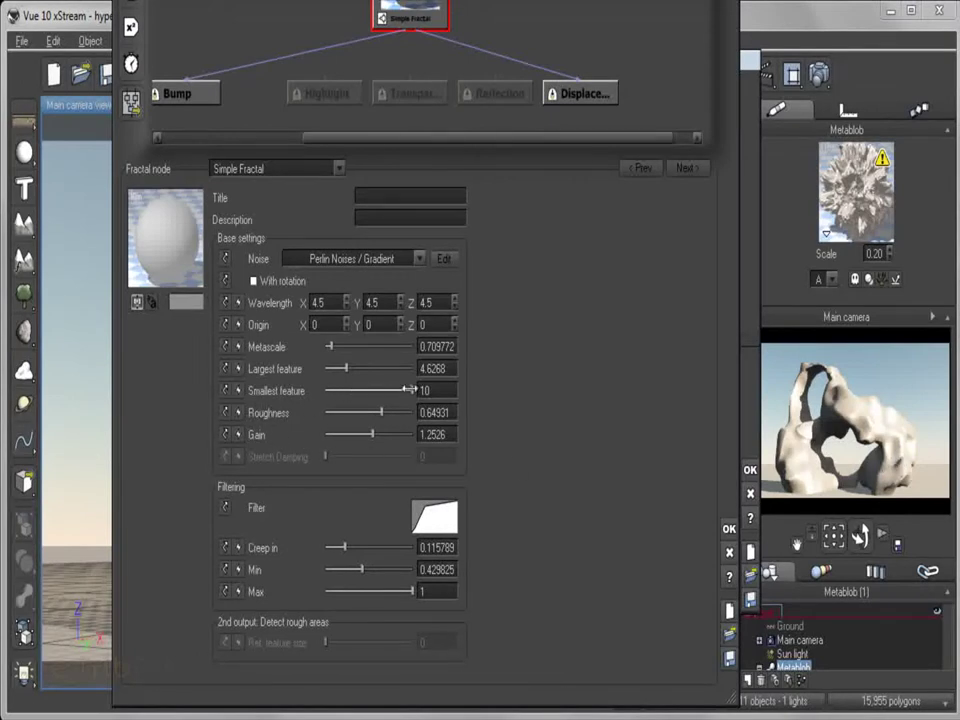
{"action": "left_click_drag", "start_coordinate": [412, 390], "coordinate": [384, 392]}
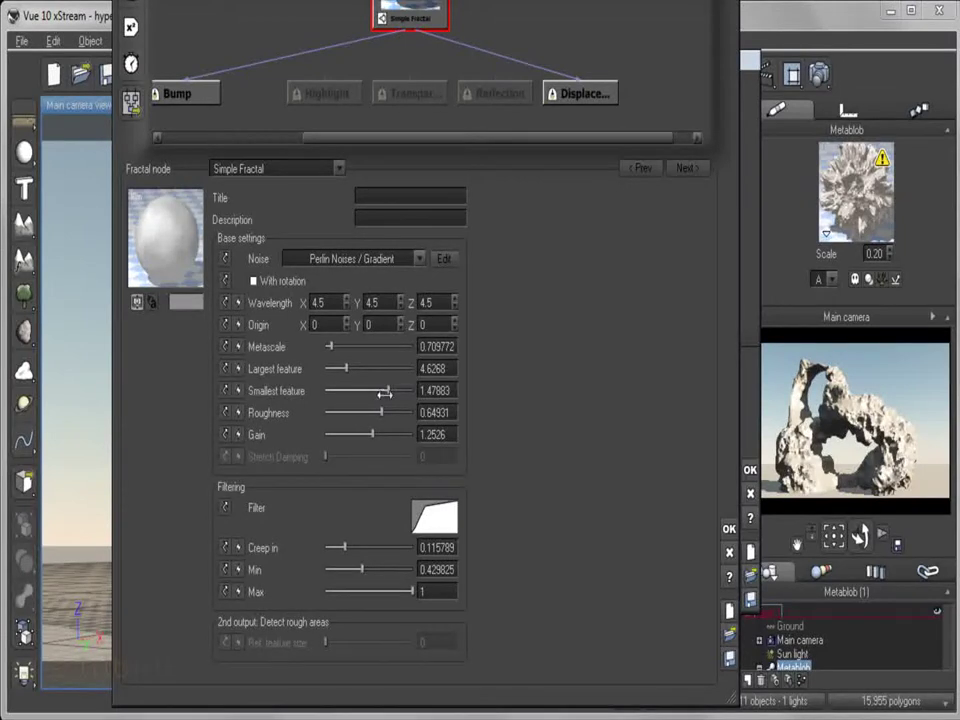
Step: Set the fractal's Metascale to 2.49472, Largest feature to 5.32595, Smallest feature to 0.254746, Roughness to 0.52 and Gain to 1.5895
{"action": "left_click_drag", "start_coordinate": [388, 391], "coordinate": [377, 438]}
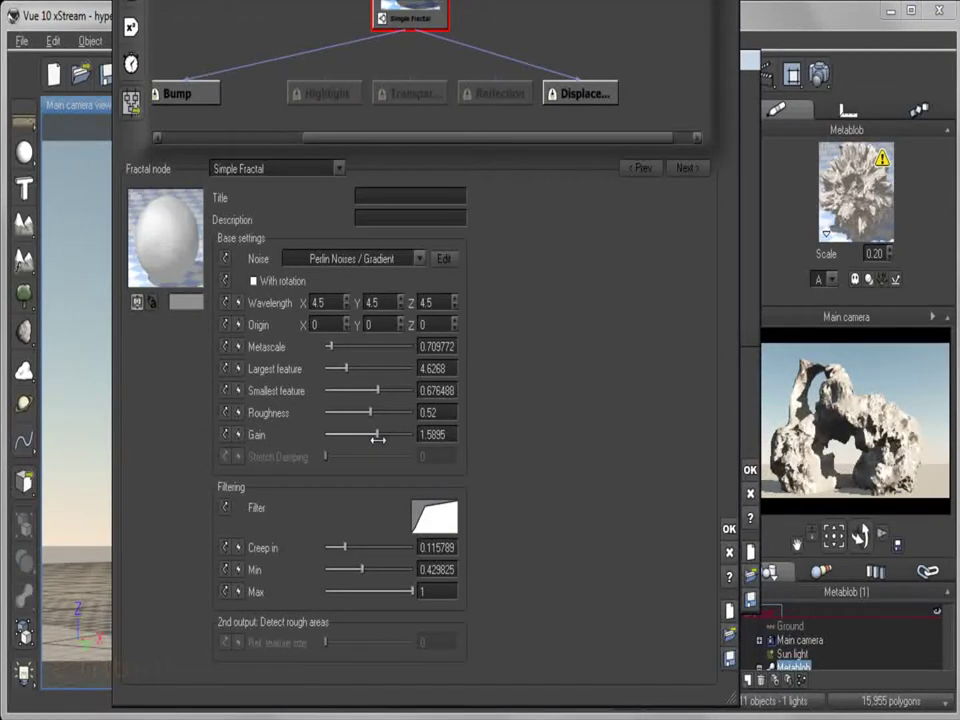
{"action": "left_click_drag", "start_coordinate": [331, 347], "coordinate": [340, 347]}
{"action": "left_click_drag", "start_coordinate": [372, 389], "coordinate": [349, 368]}
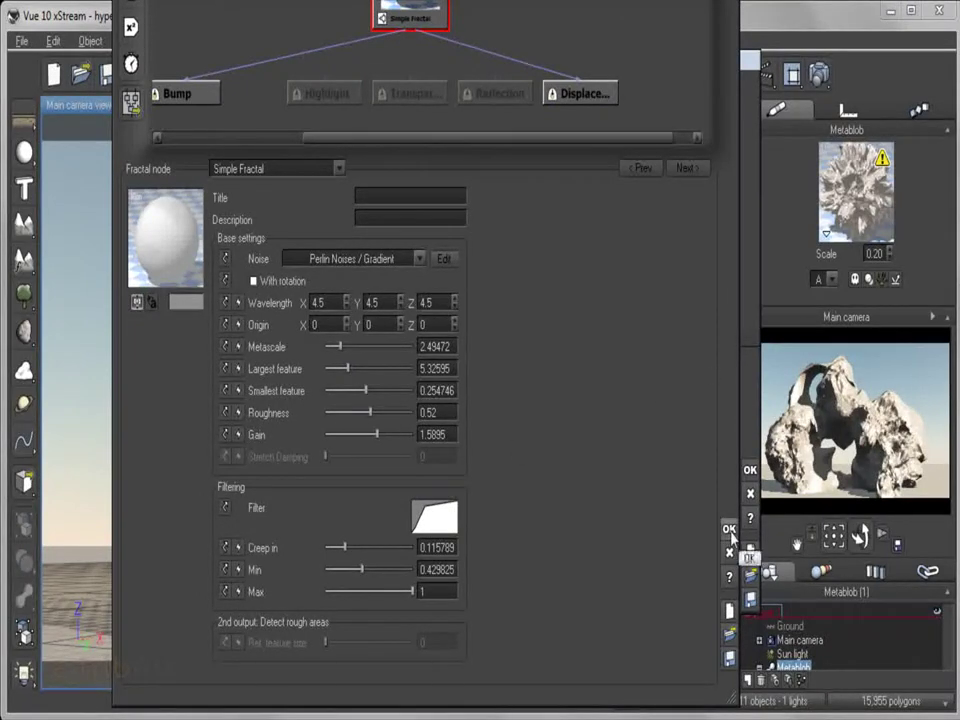
Step: Accept the displacement function and the material edits, and quick-render the rock arch with the default post-render options
{"action": "left_click", "coordinate": [650, 75]}
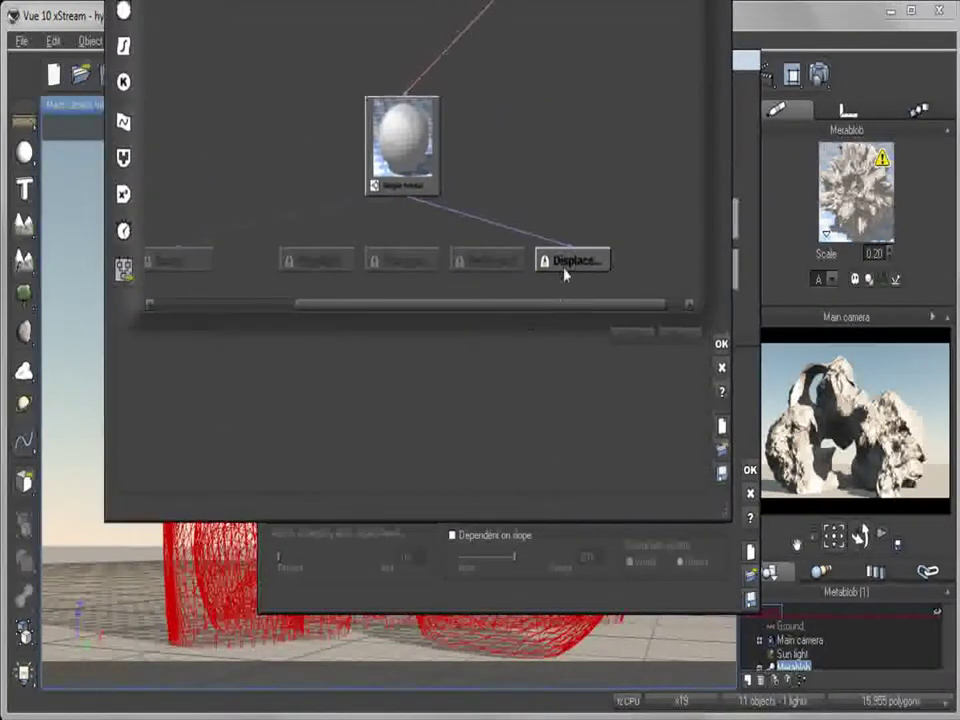
{"action": "left_click", "coordinate": [568, 260]}
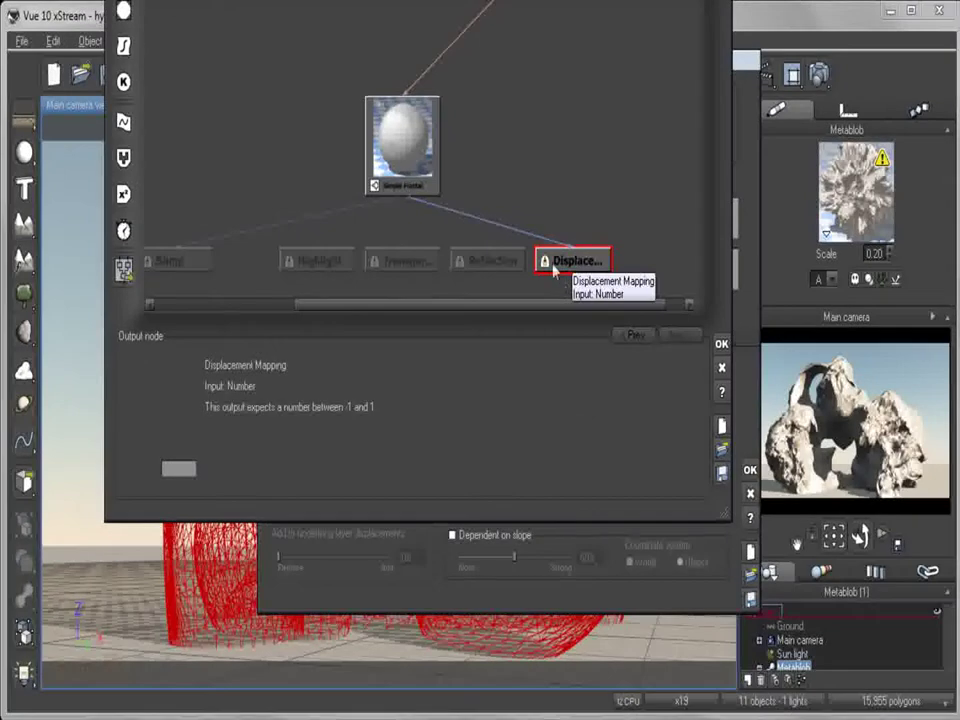
{"action": "left_click", "coordinate": [721, 344]}
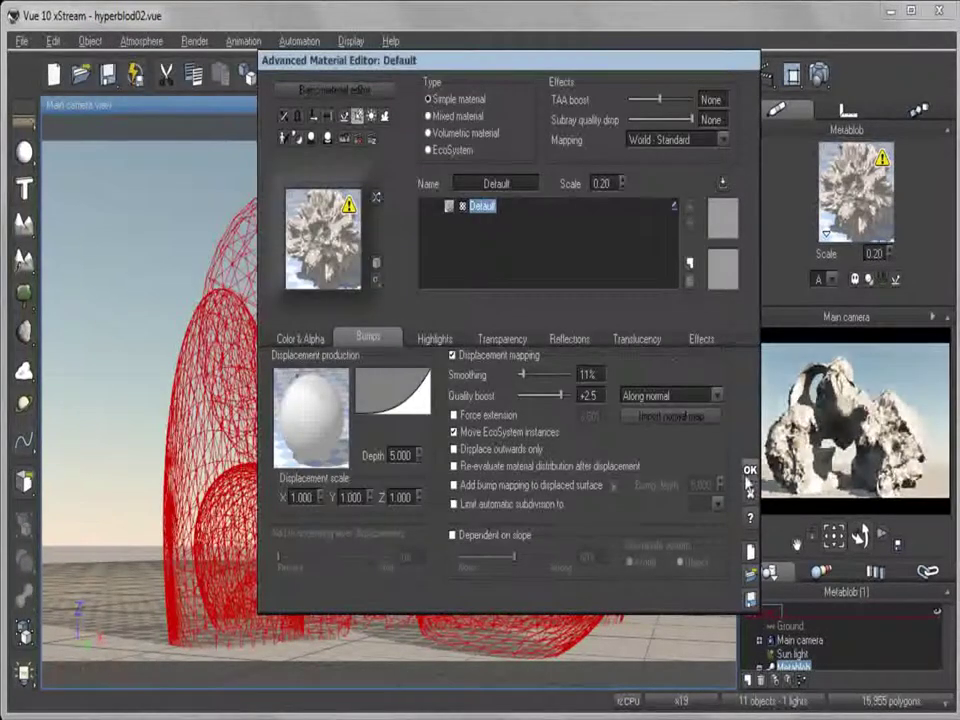
{"action": "left_click", "coordinate": [749, 472]}
{"action": "left_click", "coordinate": [588, 106]}
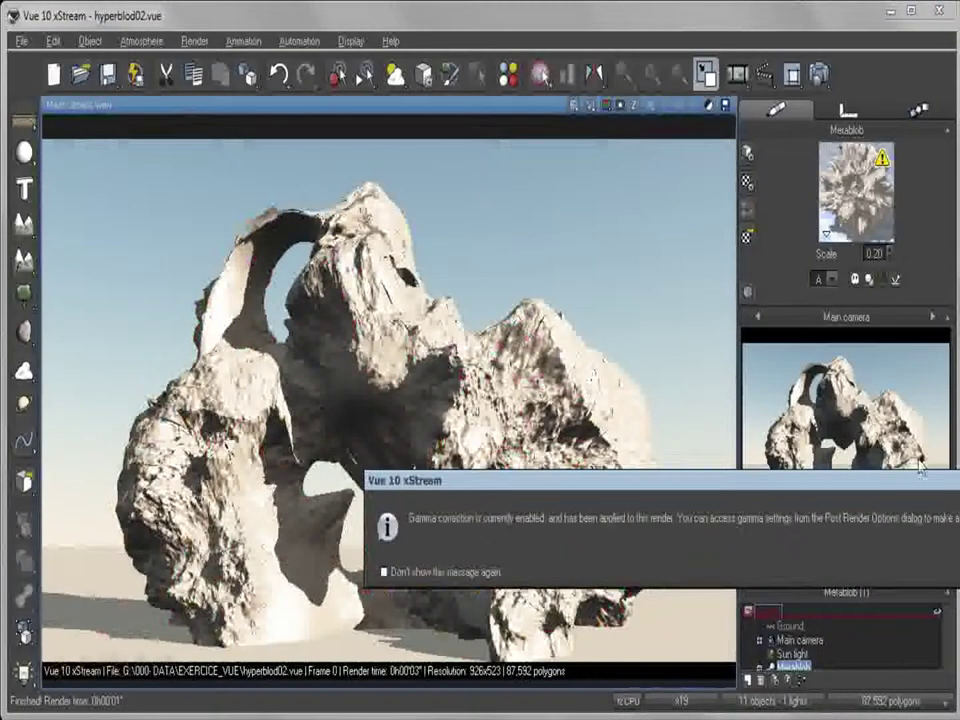
{"action": "key", "text": "Return"}
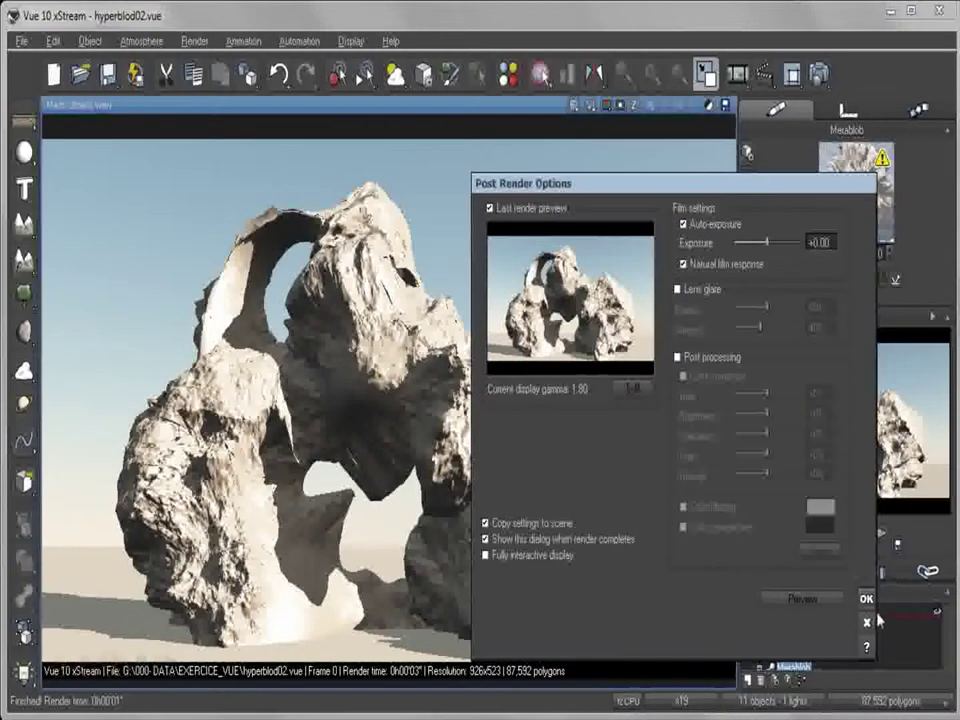
{"action": "left_click", "coordinate": [866, 600]}
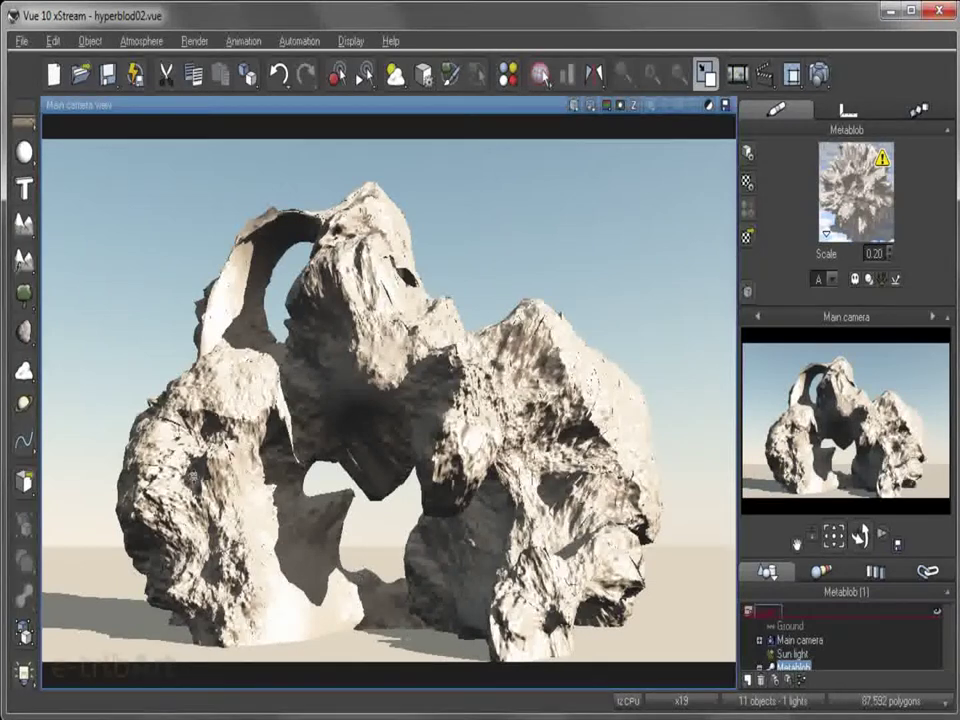
Step: Try a displacement depth of 6 in the metablob's material and quick-render the arch
{"action": "right_click", "coordinate": [853, 202]}
{"action": "left_click", "coordinate": [858, 208]}
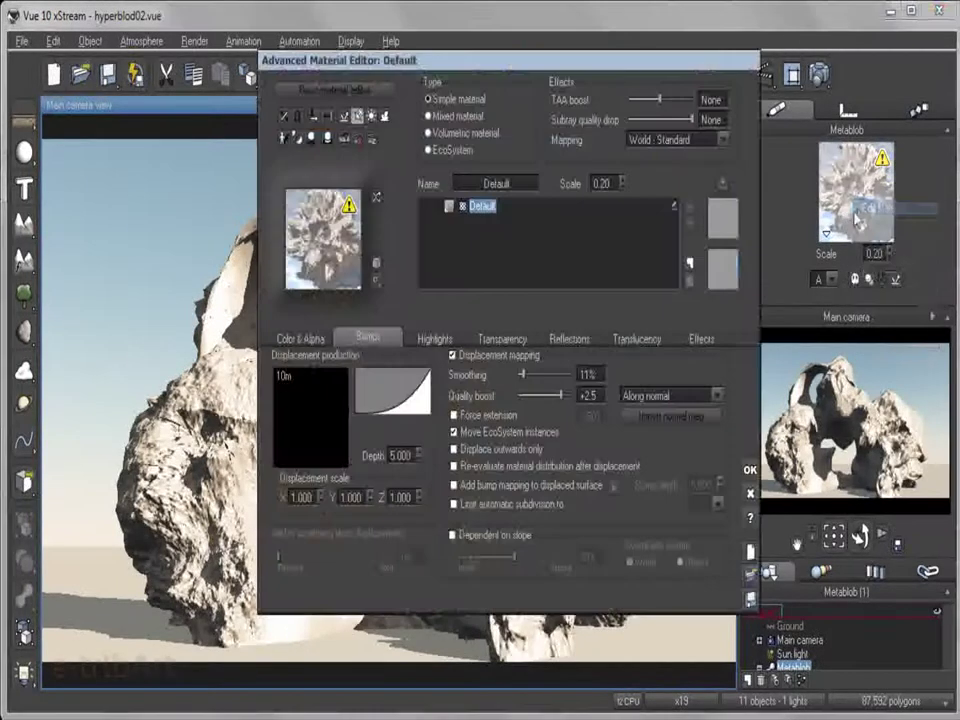
{"action": "left_click_drag", "start_coordinate": [398, 440], "coordinate": [416, 537]}
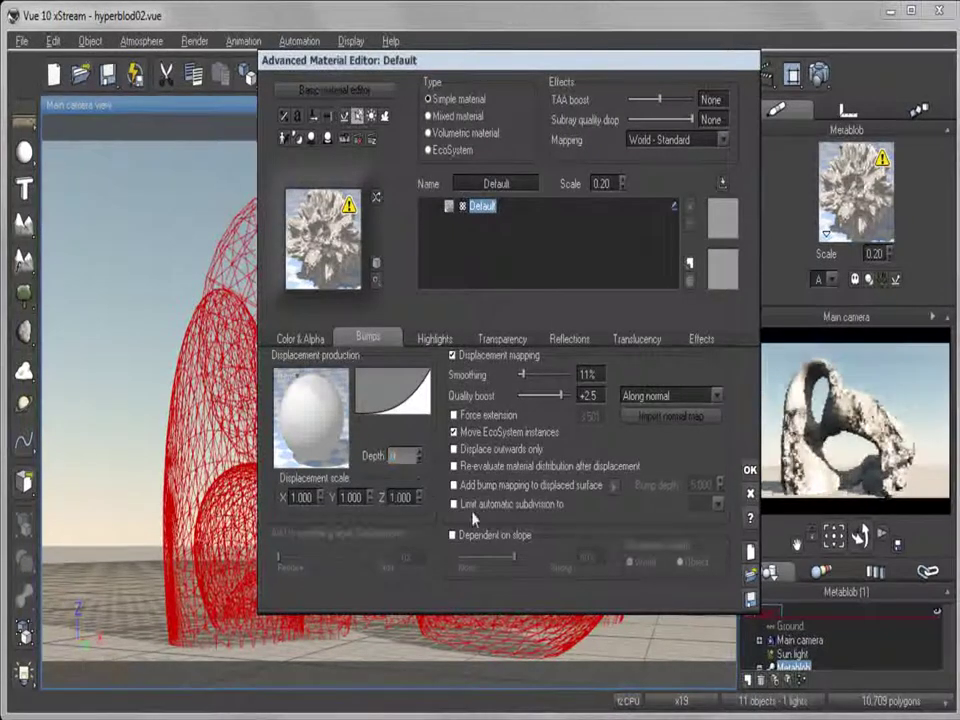
{"action": "left_click", "coordinate": [750, 469]}
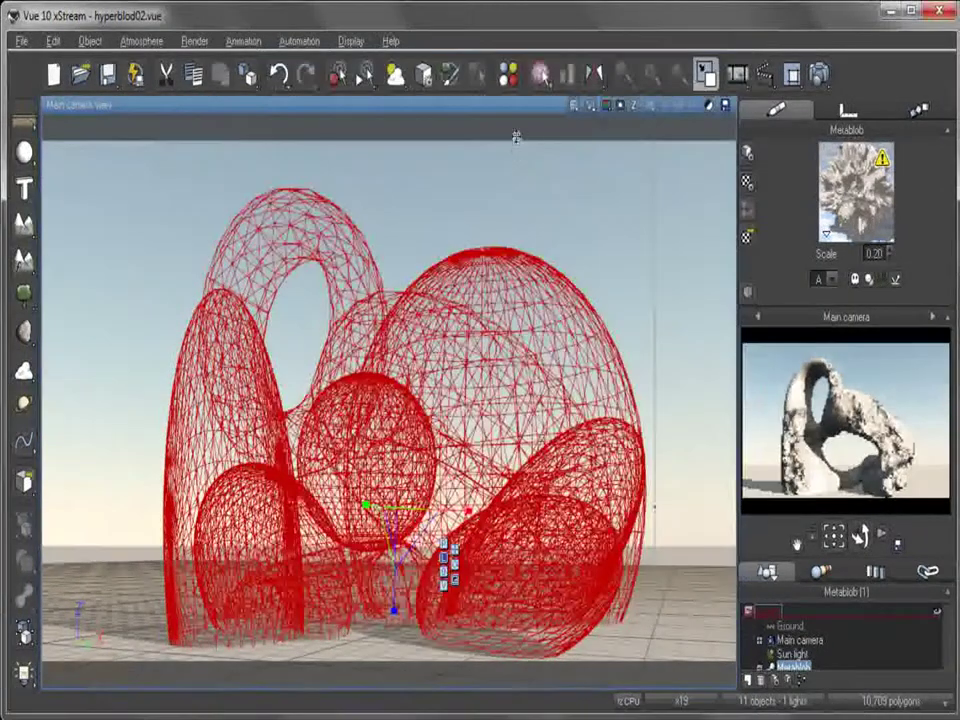
{"action": "left_click", "coordinate": [591, 108]}
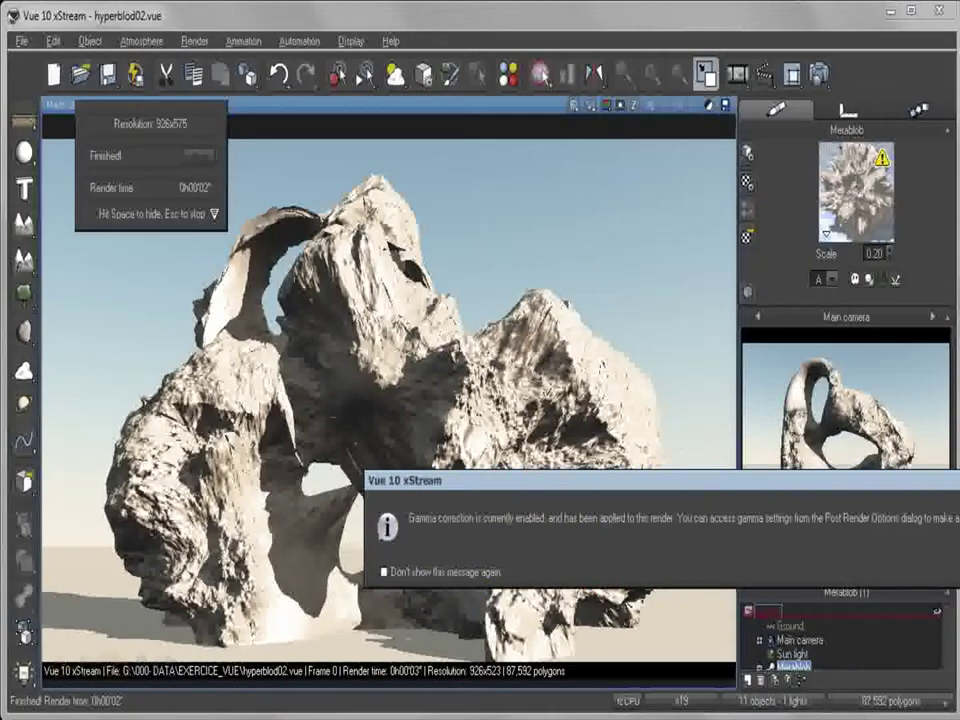
{"action": "key", "text": "Return"}
{"action": "key", "text": "space"}
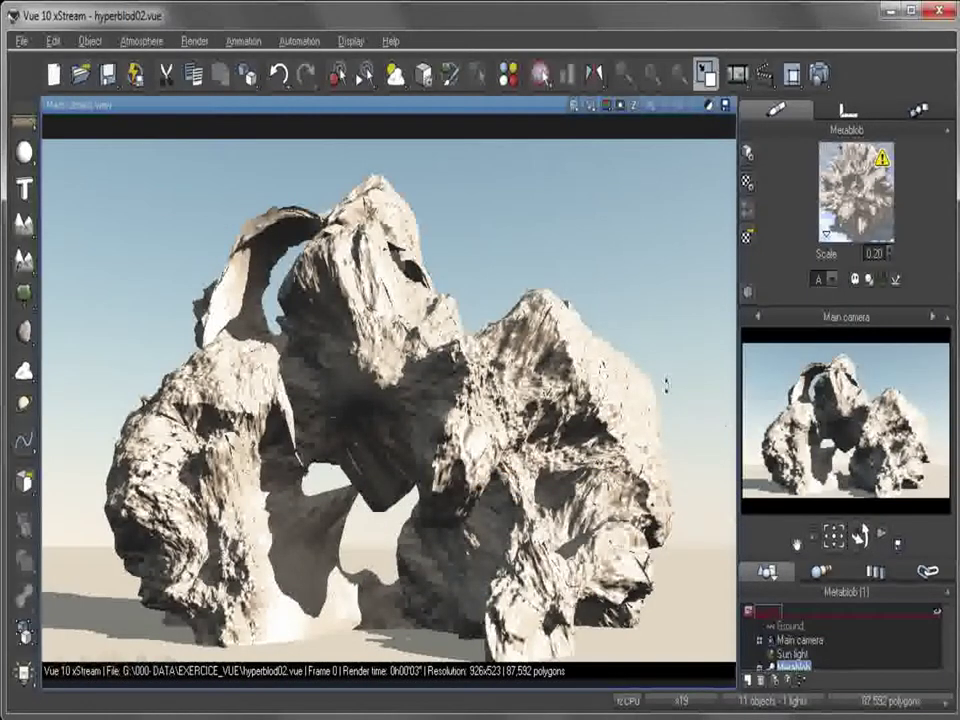
Step: Set the displacement depth of the metablob's material to 2 and quick-render the arch
{"action": "right_click", "coordinate": [798, 184]}
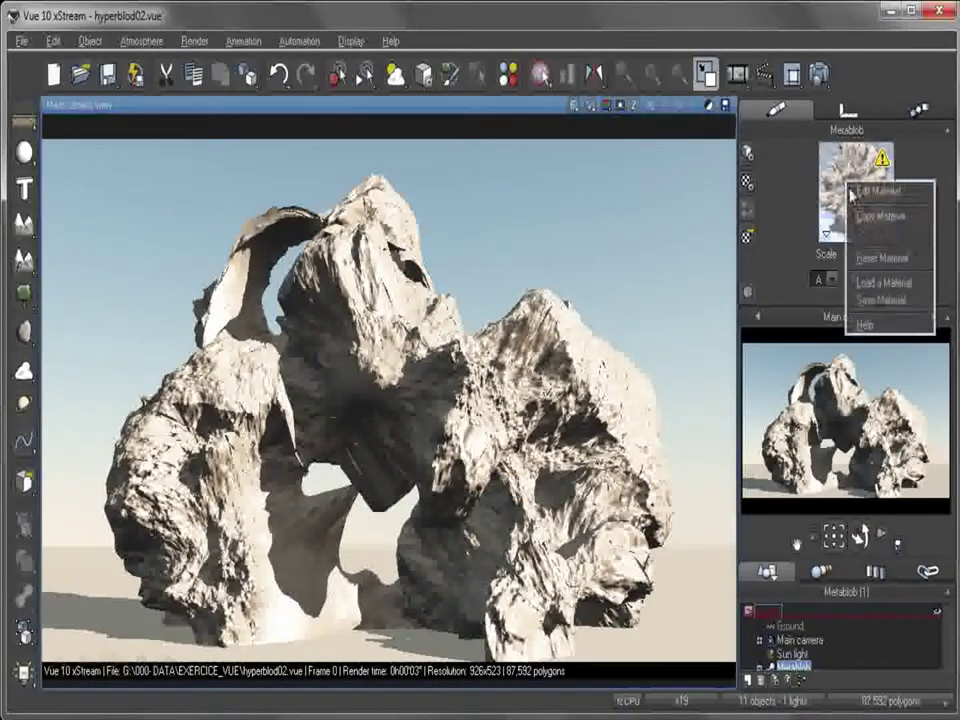
{"action": "left_click", "coordinate": [805, 190]}
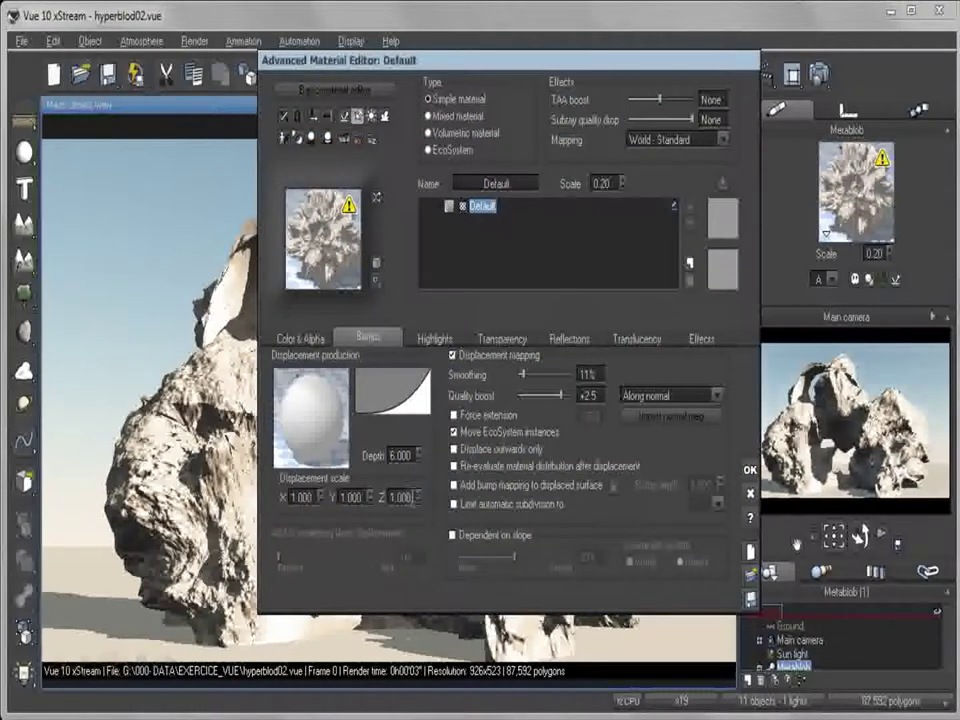
{"action": "double_click", "coordinate": [404, 456]}
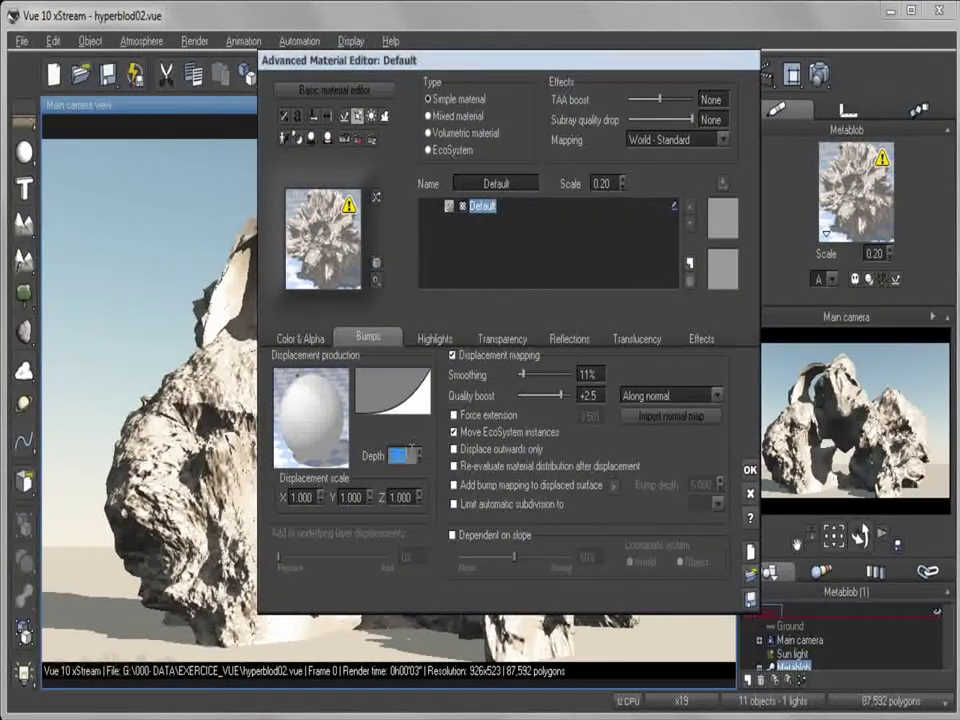
{"action": "type", "text": "2"}
{"action": "key", "text": "Return"}
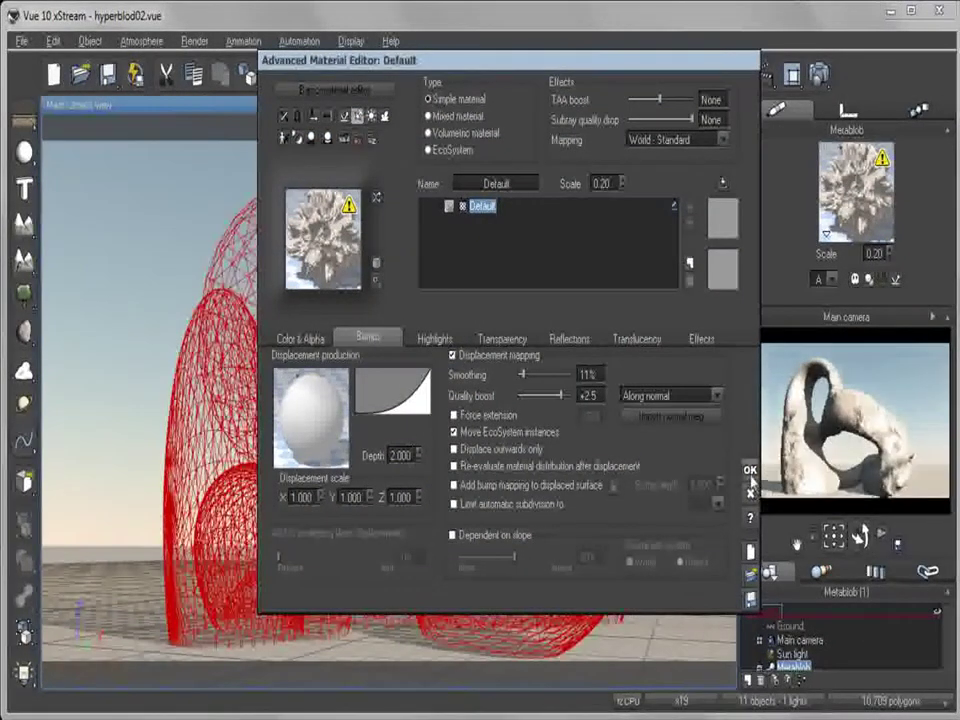
{"action": "left_click", "coordinate": [750, 470]}
{"action": "key", "text": "ctrl+F9"}
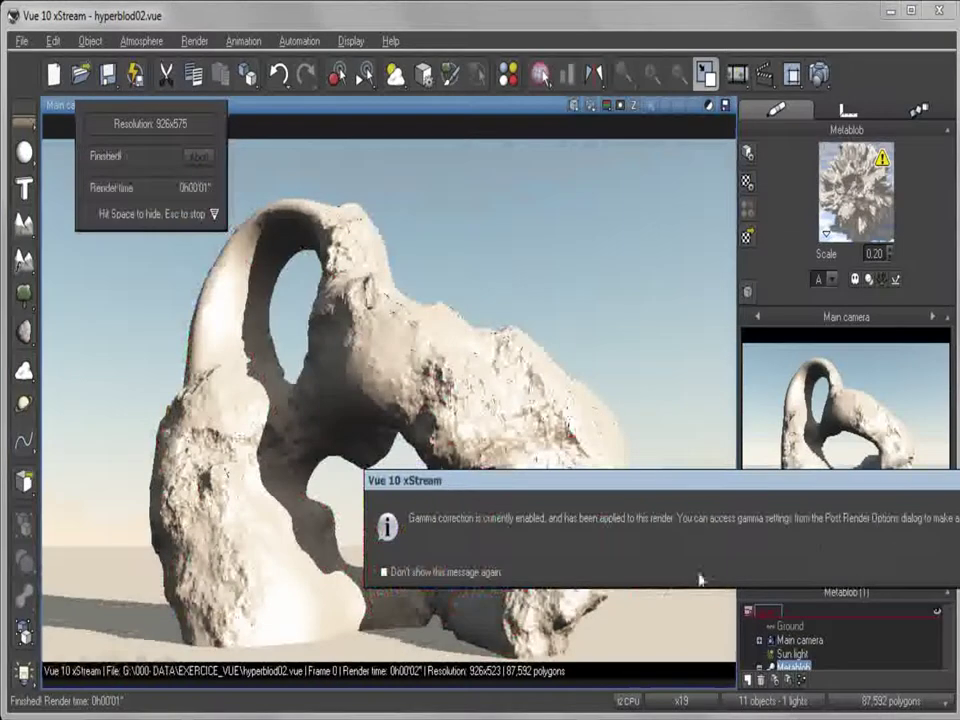
{"action": "key", "text": "Return"}
{"action": "key", "text": "Escape"}
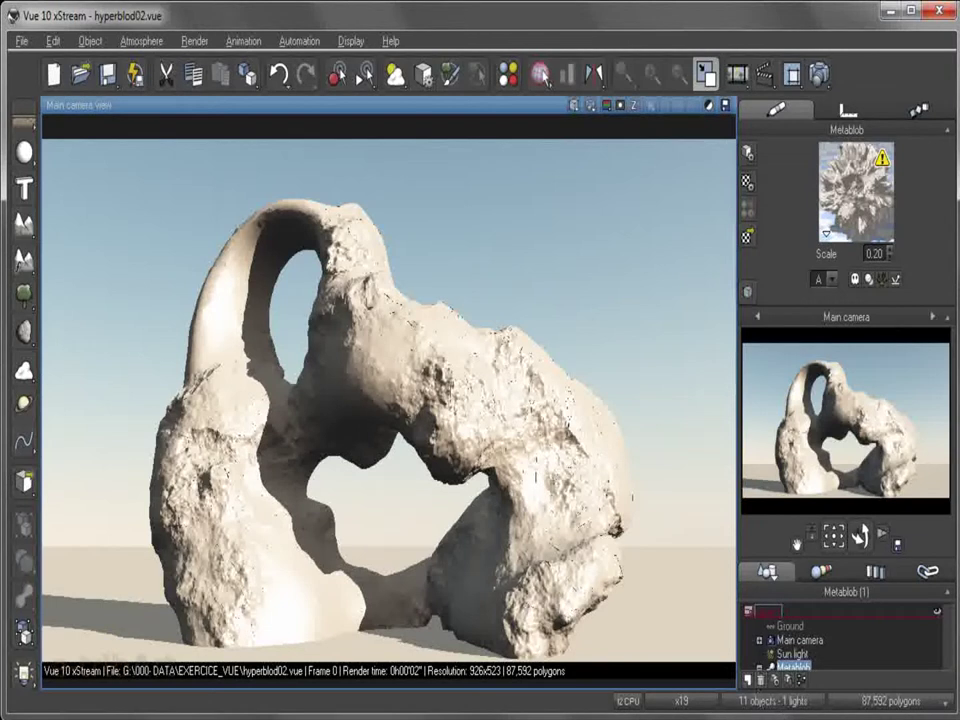
Step: Try displacement smoothing of 0% with a quality boost of +1.0 on the metablob's material, and quick-render the arch
{"action": "double_click", "coordinate": [434, 428]}
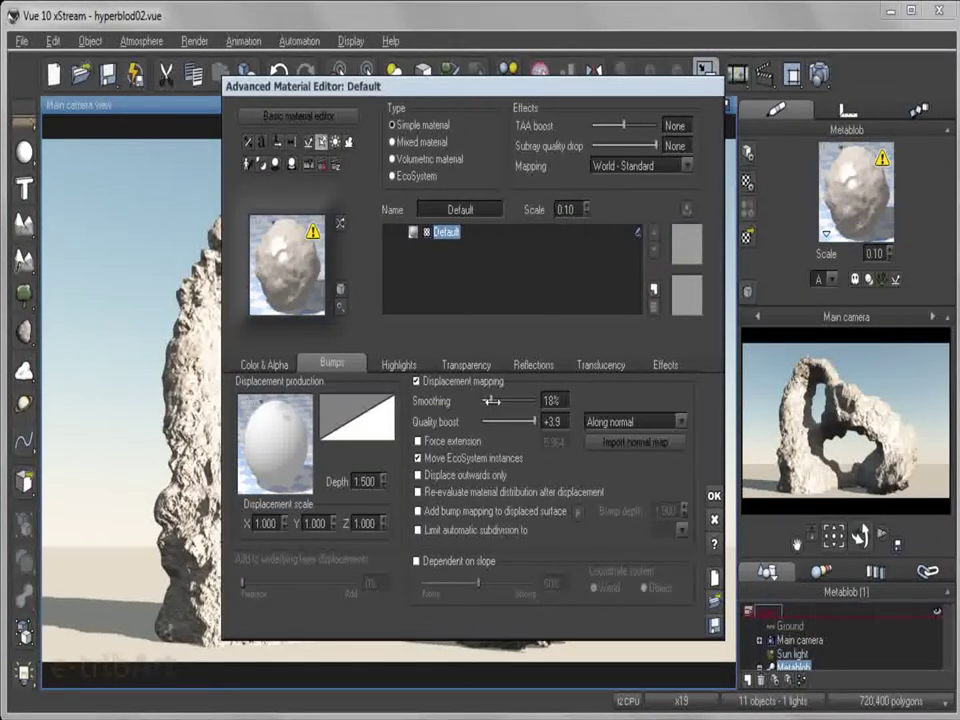
{"action": "left_click_drag", "start_coordinate": [491, 400], "coordinate": [488, 400]}
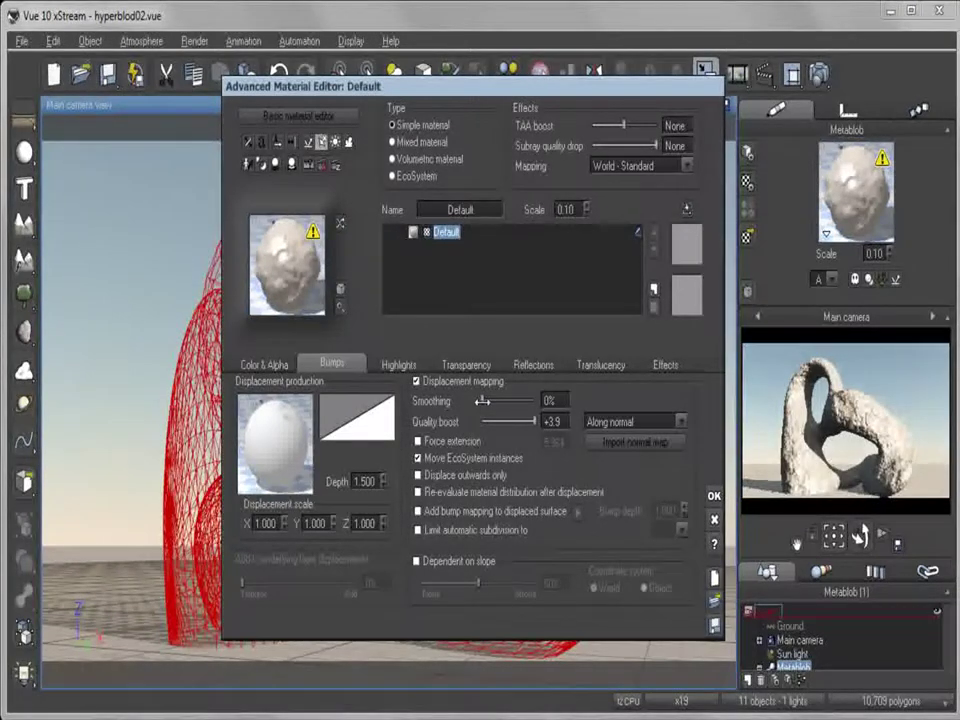
{"action": "mouse_move", "coordinate": [625, 90]}
{"action": "left_mouse_down"}
{"action": "mouse_move", "coordinate": [589, 96]}
{"action": "mouse_move", "coordinate": [624, 95]}
{"action": "left_mouse_up"}
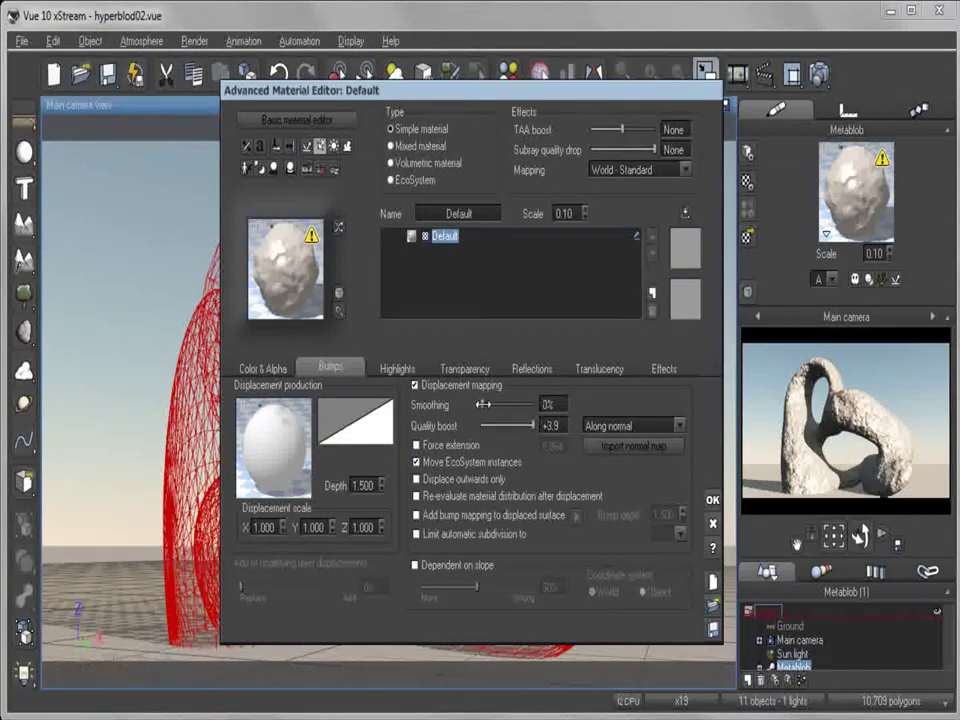
{"action": "left_click_drag", "start_coordinate": [501, 405], "coordinate": [521, 405]}
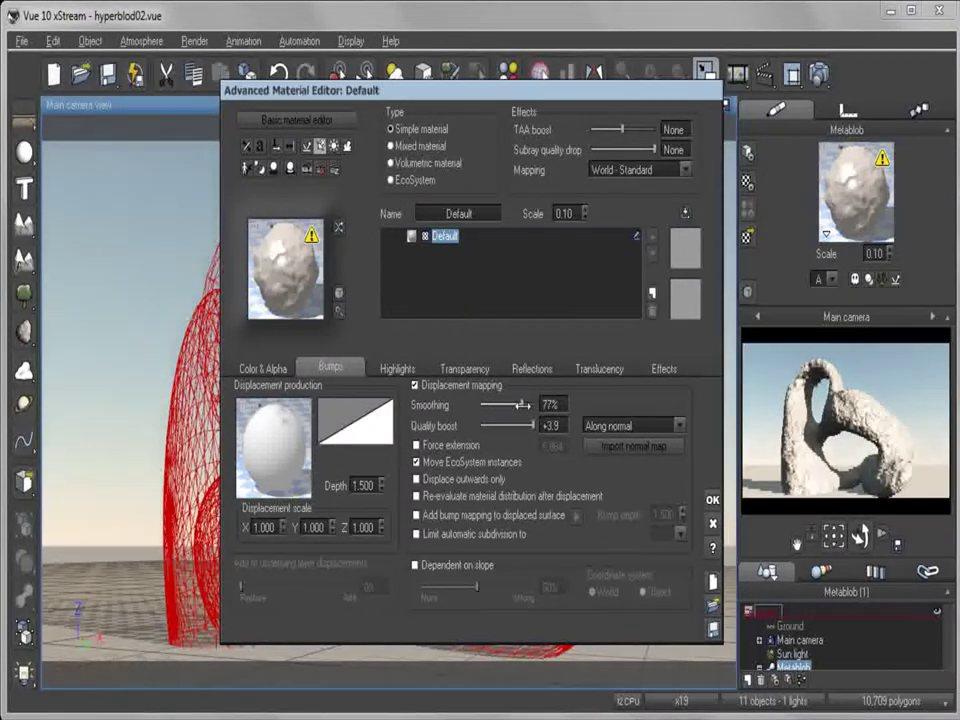
{"action": "left_click_drag", "start_coordinate": [521, 405], "coordinate": [481, 405]}
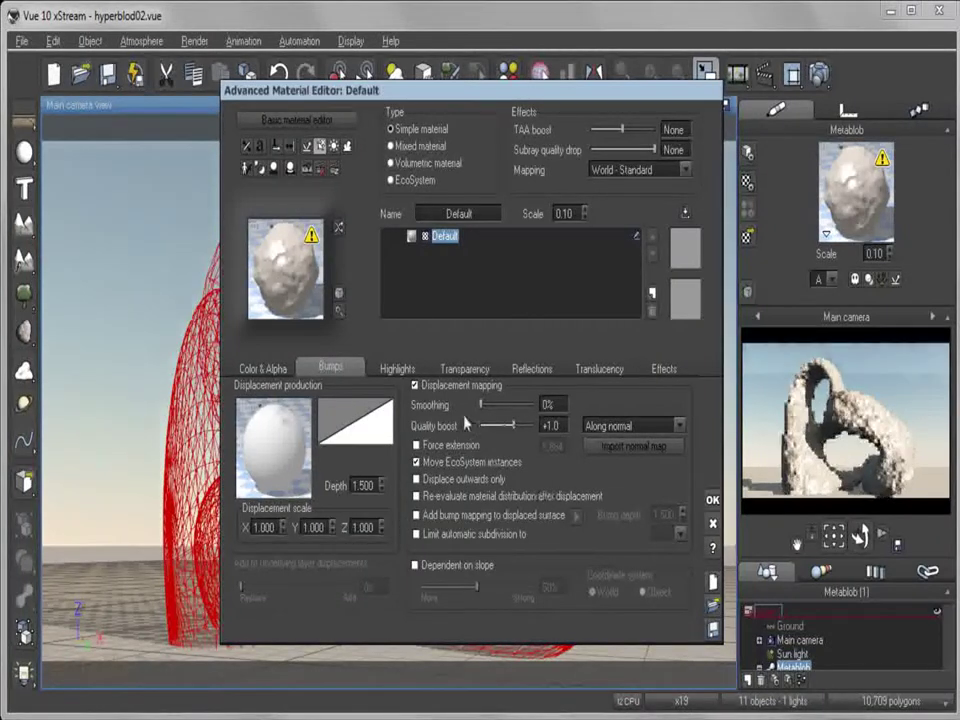
{"action": "left_click", "coordinate": [712, 499]}
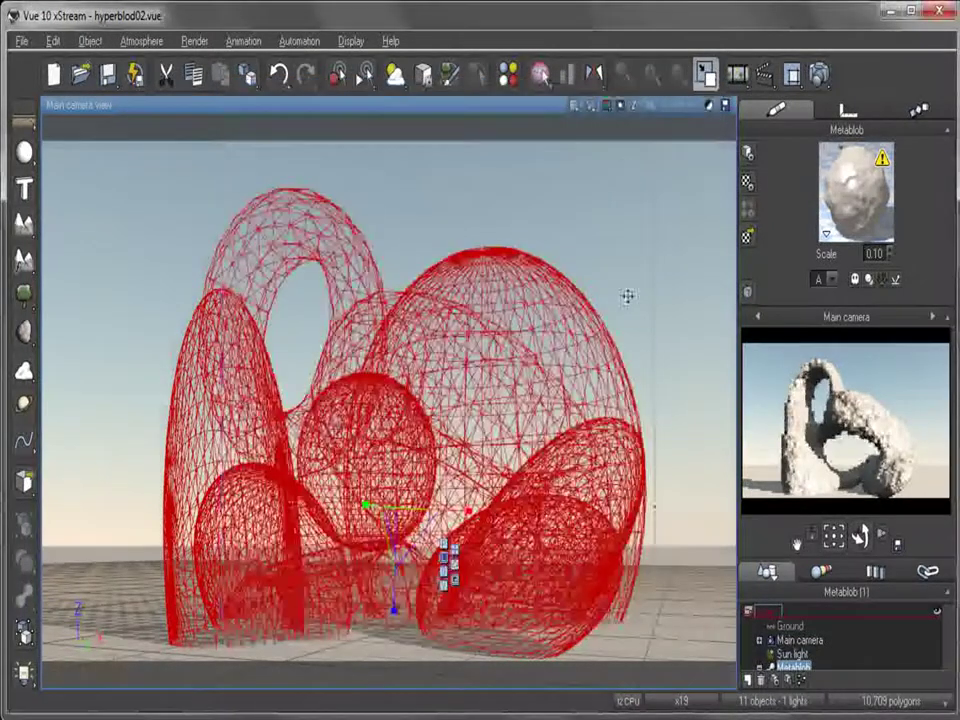
{"action": "left_click", "coordinate": [589, 106]}
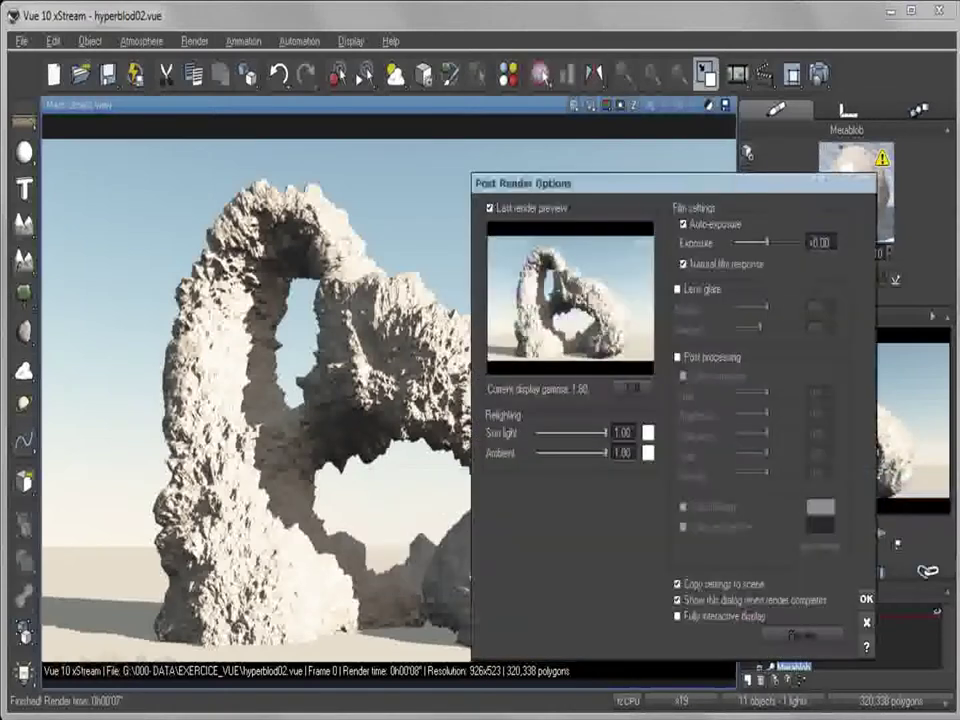
{"action": "left_click", "coordinate": [867, 600]}
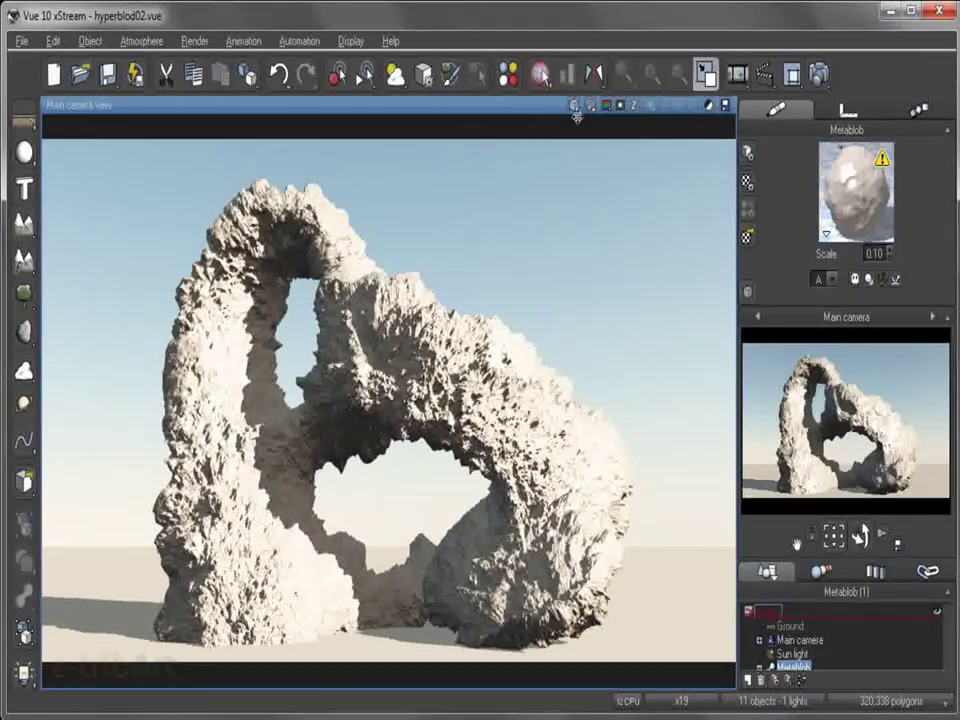
Step: Set the displacement smoothing of the metablob's material to 70% and quick-render the arch
{"action": "right_click", "coordinate": [874, 184]}
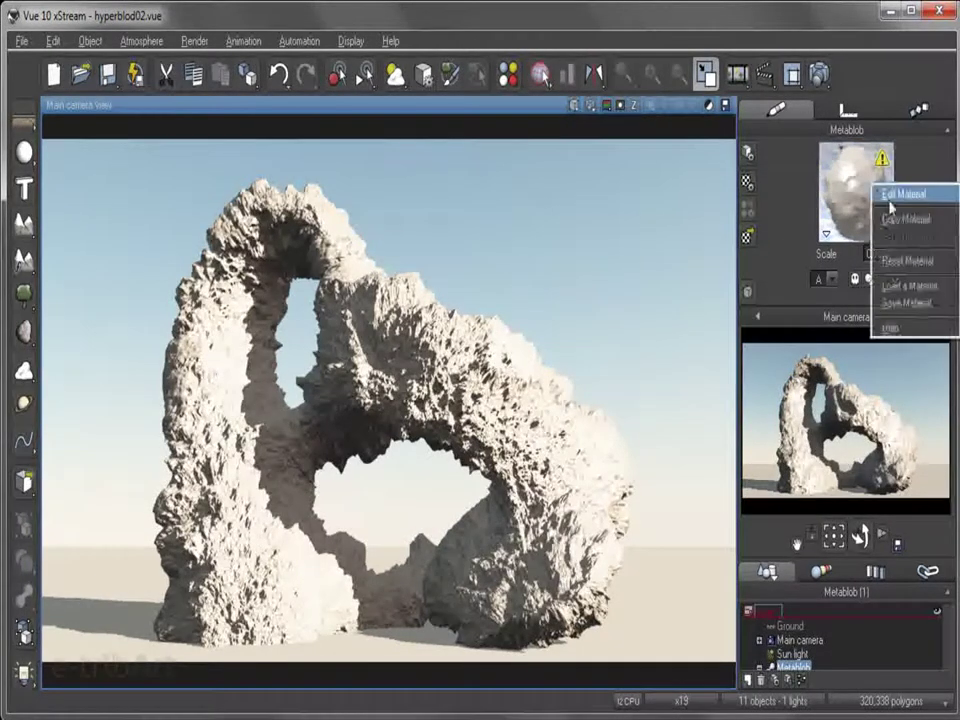
{"action": "left_click", "coordinate": [891, 199]}
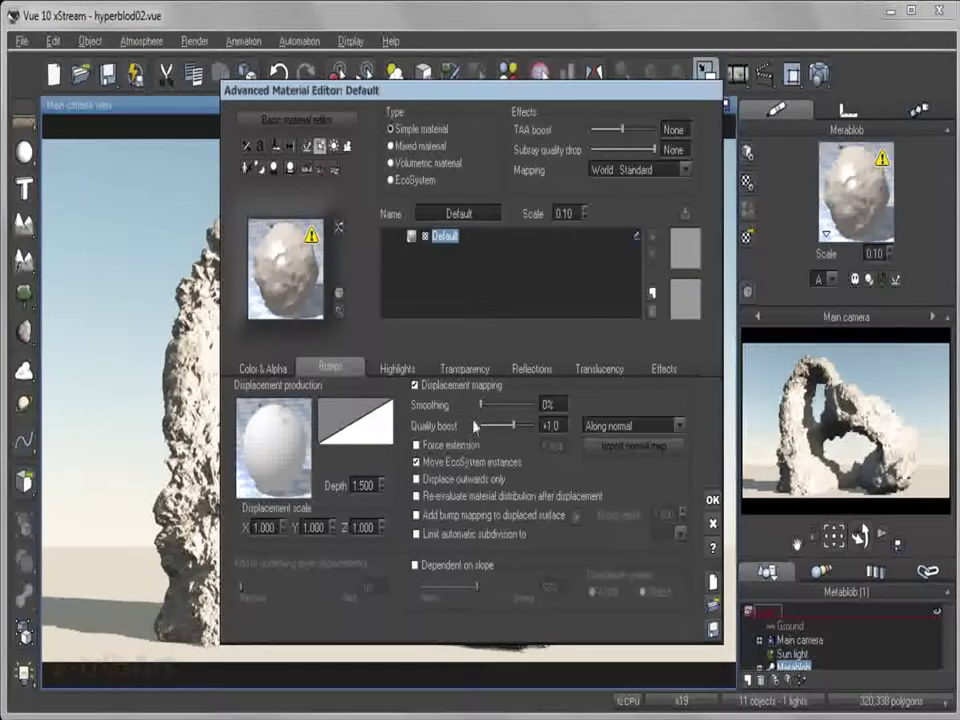
{"action": "left_click_drag", "start_coordinate": [540, 410], "coordinate": [537, 411]}
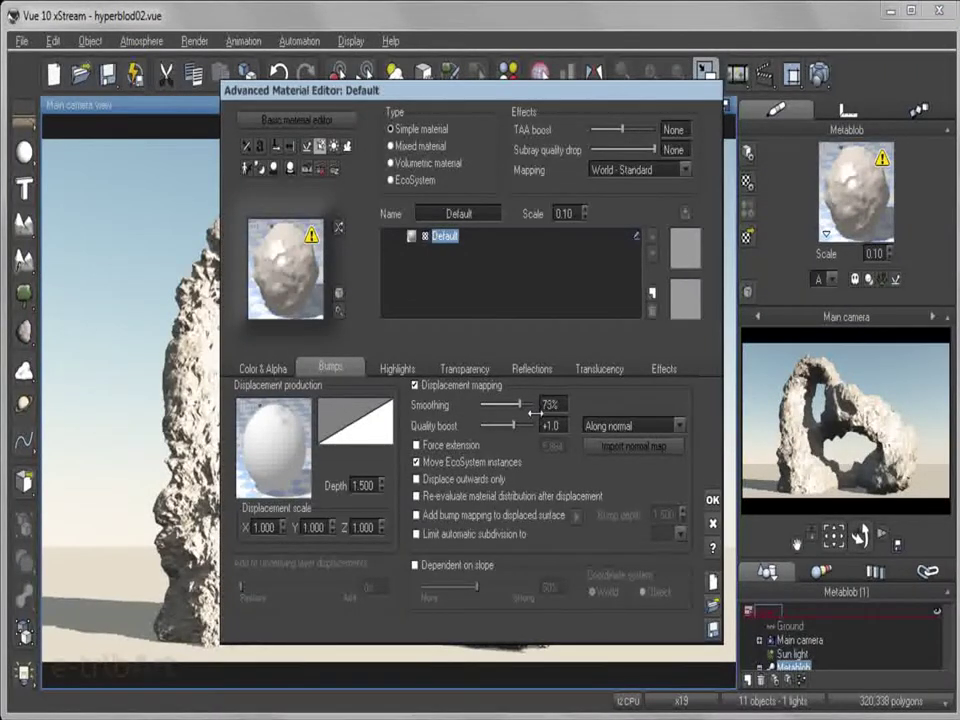
{"action": "left_click_drag", "start_coordinate": [530, 411], "coordinate": [524, 411]}
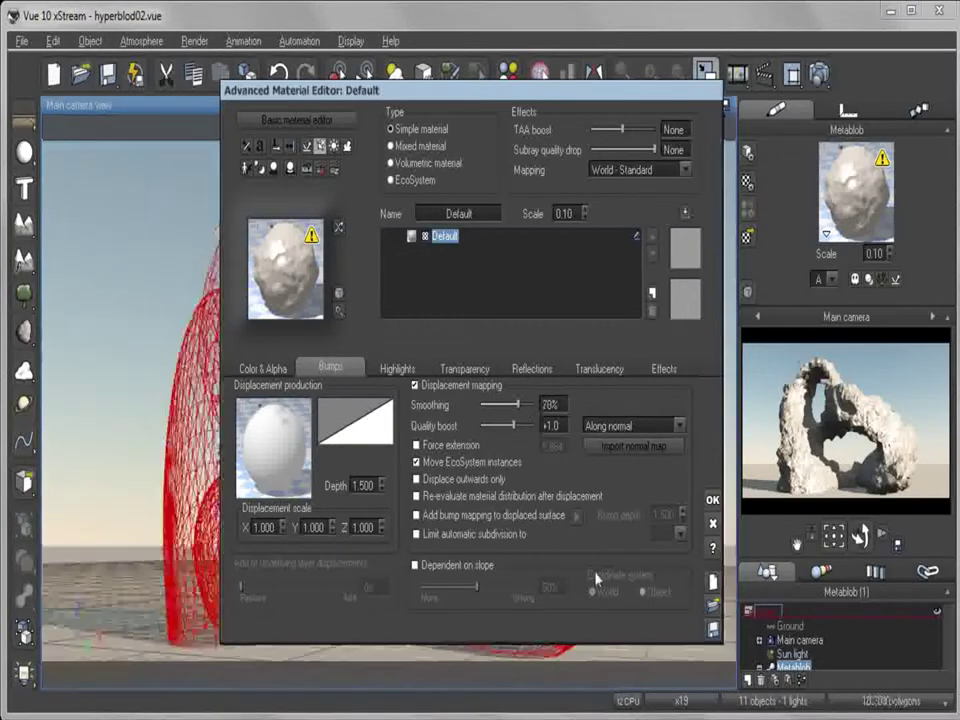
{"action": "left_click", "coordinate": [711, 503]}
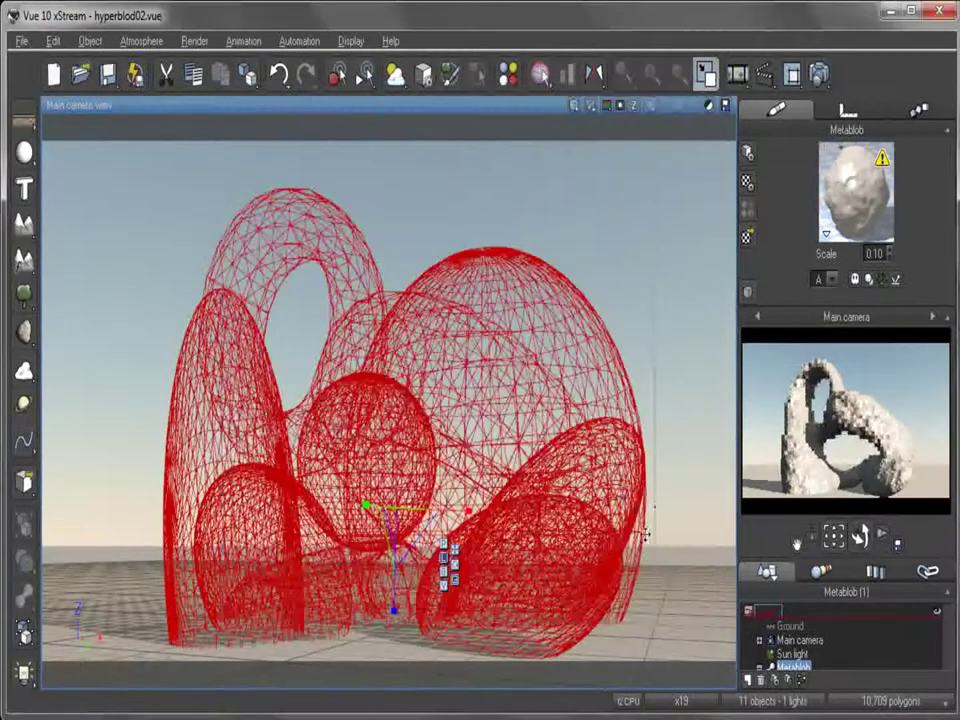
{"action": "left_click", "coordinate": [588, 107]}
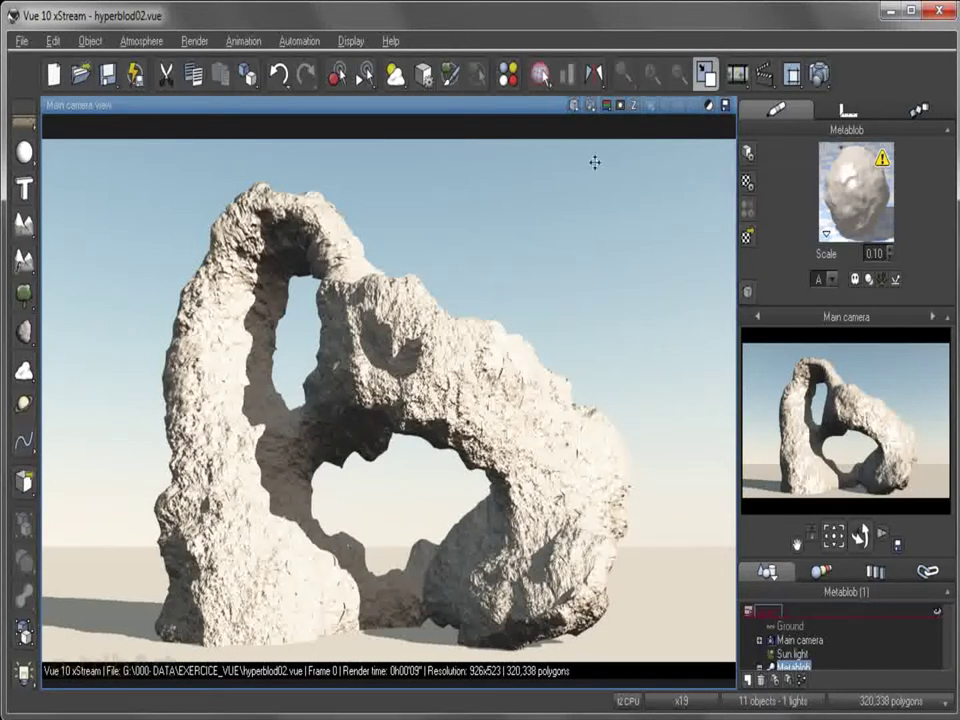
Step: Raise the displacement quality boost of the metablob's material to +4.0 and start a quick render of the arch
{"action": "right_click", "coordinate": [848, 190]}
{"action": "left_click", "coordinate": [866, 195]}
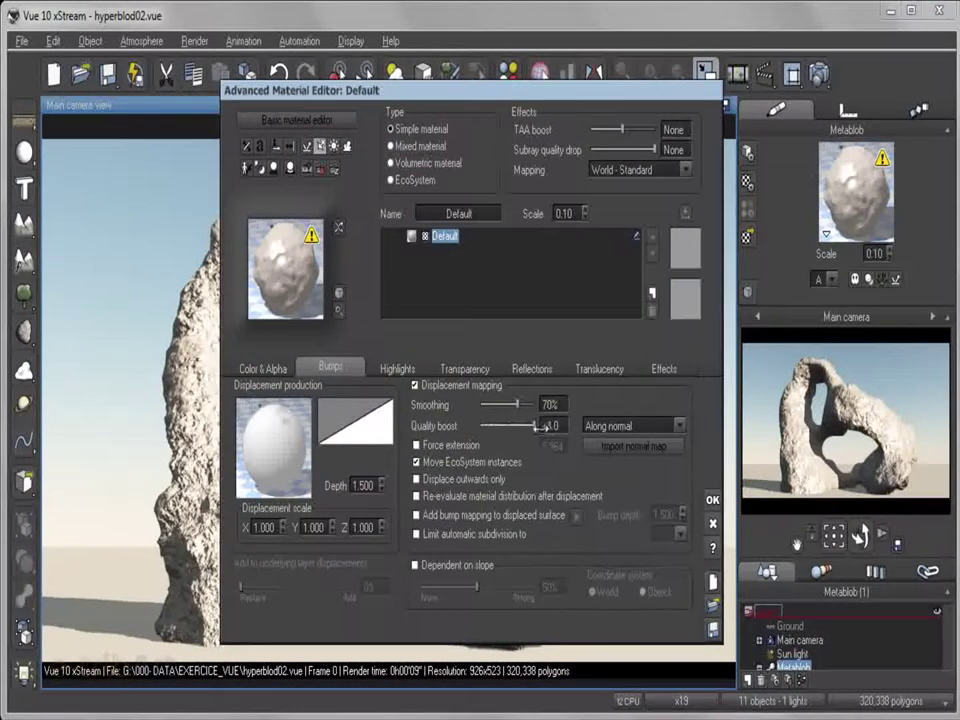
{"action": "left_click_drag", "start_coordinate": [542, 427], "coordinate": [536, 426]}
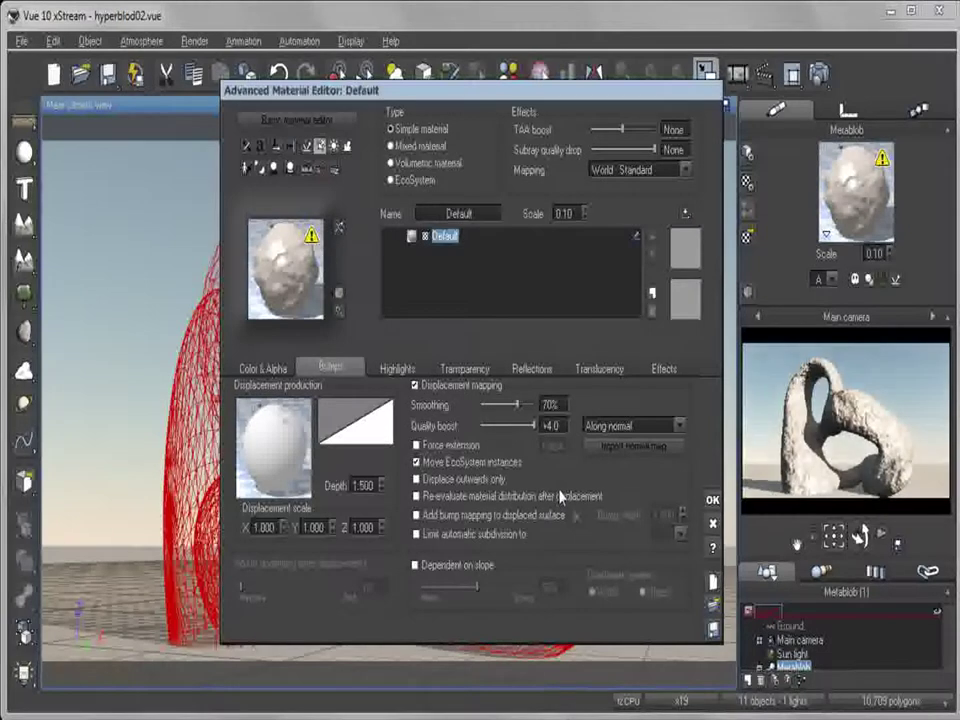
{"action": "left_click", "coordinate": [712, 503]}
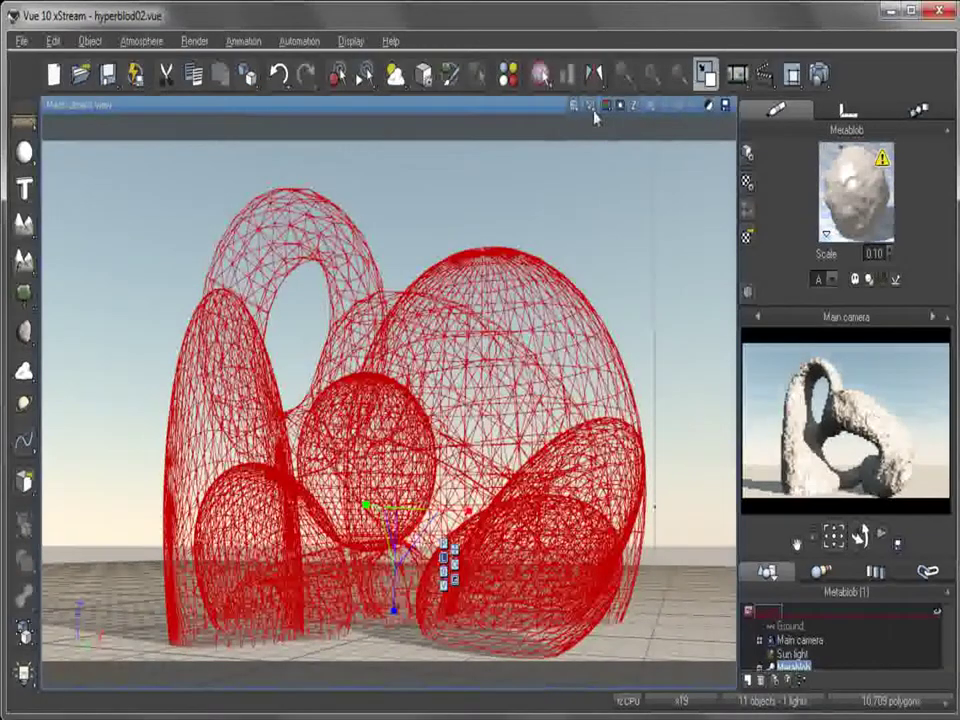
{"action": "left_click", "coordinate": [590, 107]}
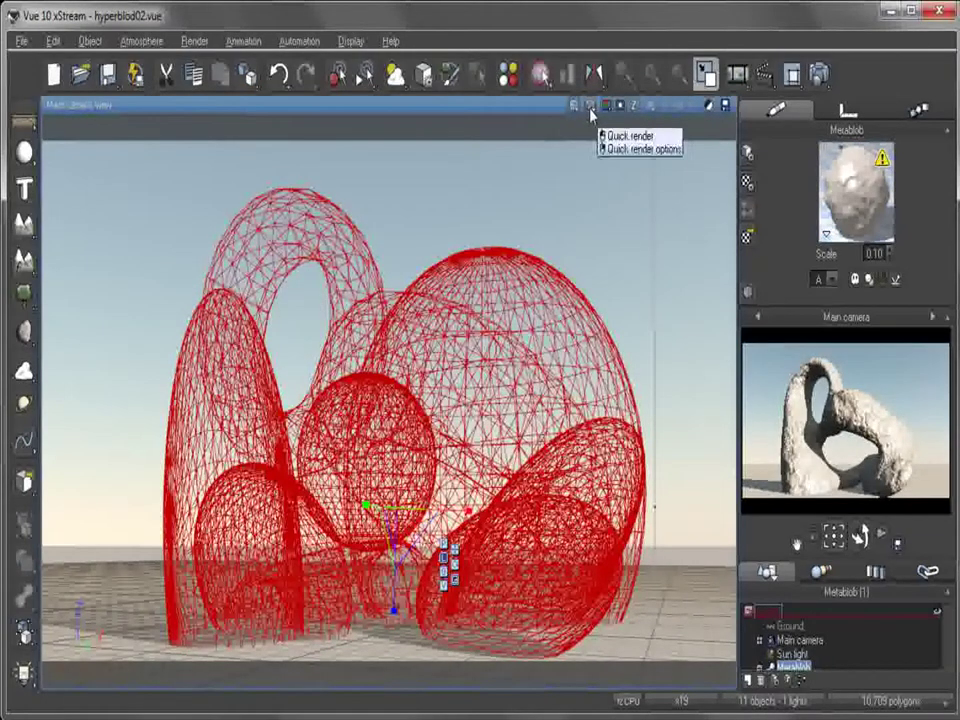
Step: Quick-render the arch in the main camera view and accept the gamma notice and the post-render options
{"action": "left_click", "coordinate": [628, 135]}
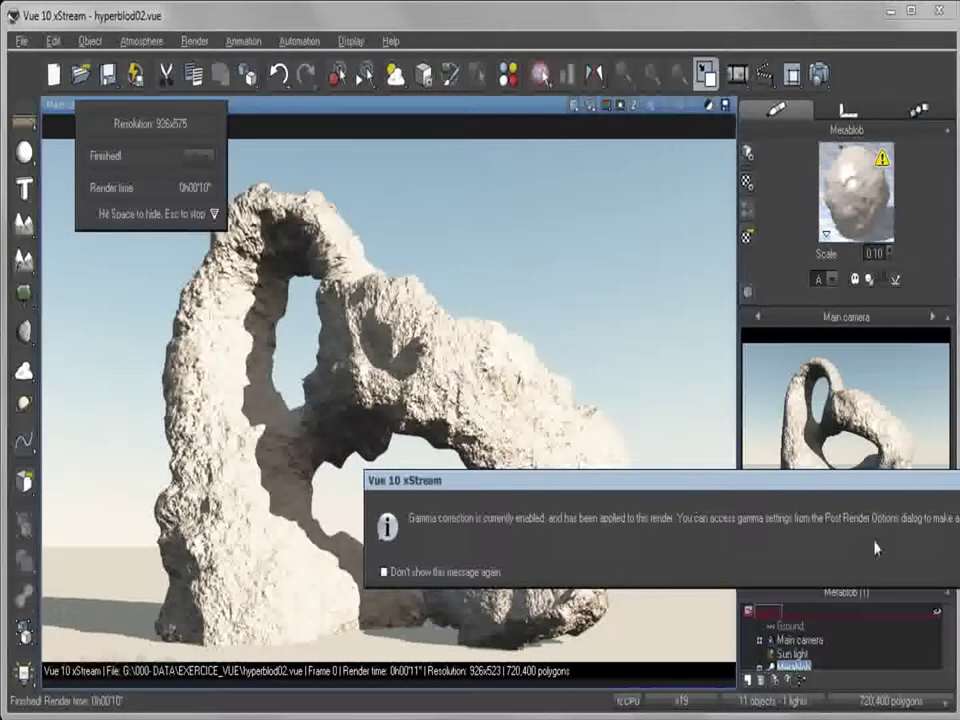
{"action": "key", "text": "Return"}
{"action": "left_click_drag", "start_coordinate": [866, 537], "coordinate": [872, 540]}
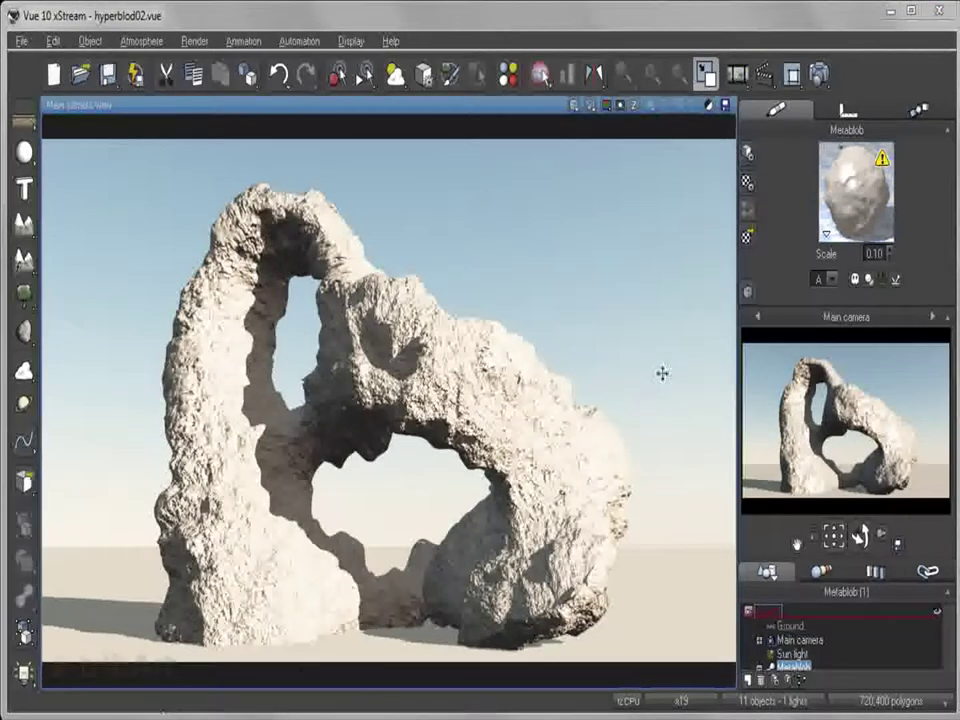
Step: Review the displacement direction options of the metablob's material and add bump mapping to its displaced surface
{"action": "right_click", "coordinate": [825, 198]}
{"action": "left_click", "coordinate": [895, 215]}
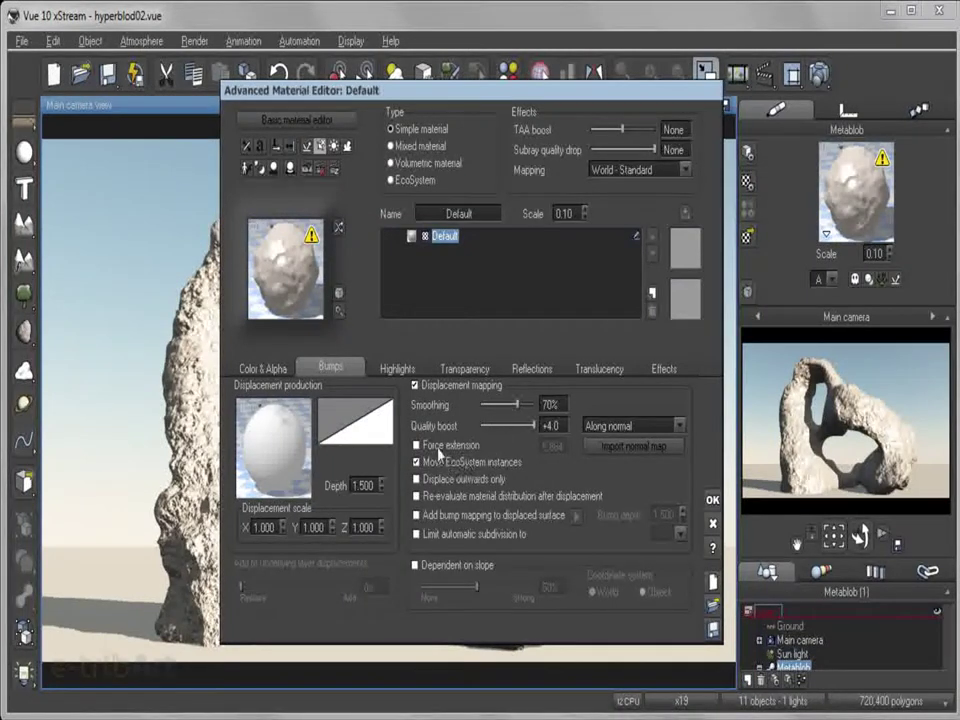
{"action": "left_click", "coordinate": [630, 427]}
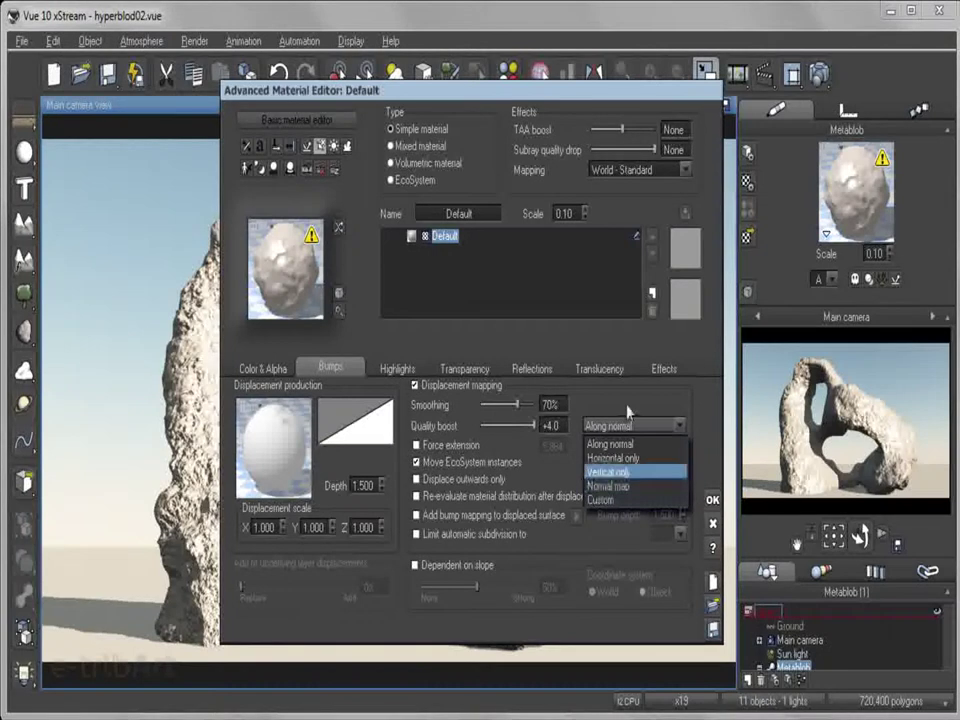
{"action": "left_click", "coordinate": [607, 485]}
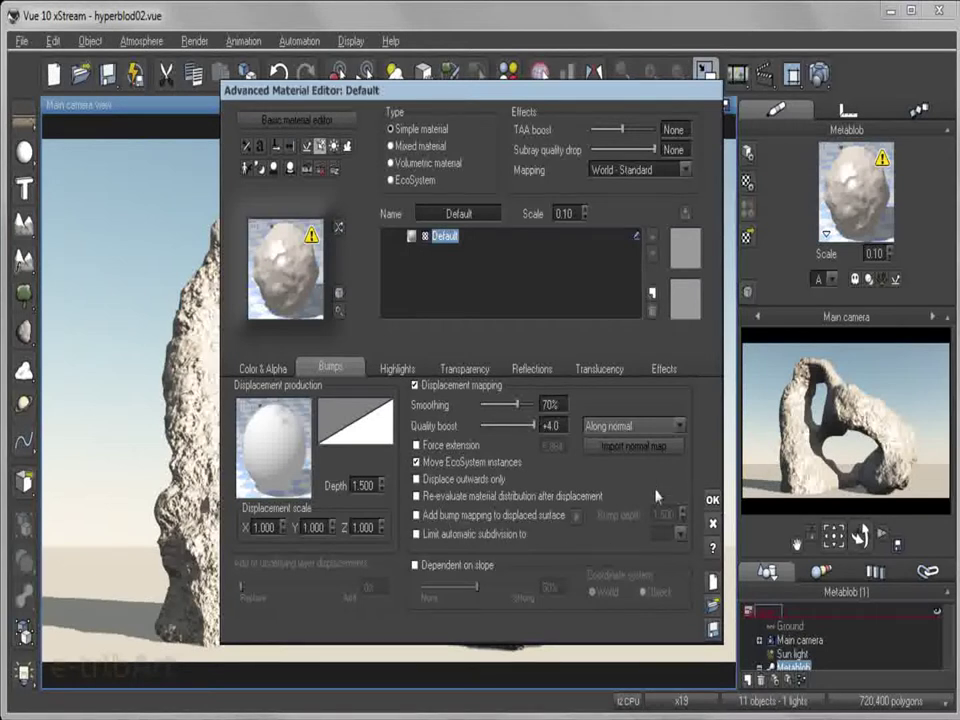
{"action": "left_click", "coordinate": [424, 517]}
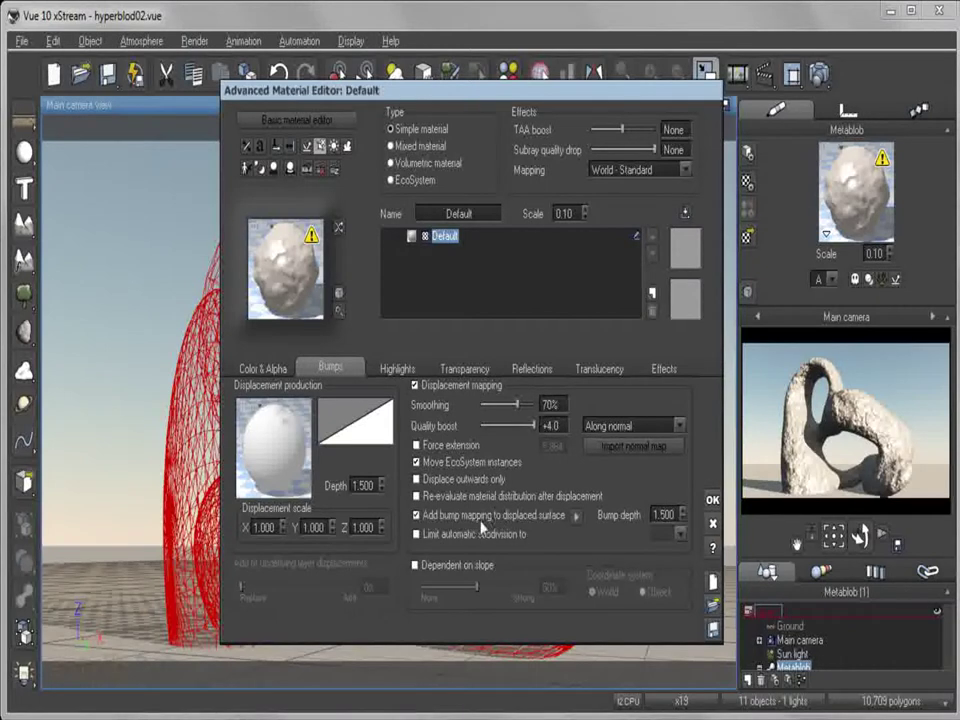
{"action": "left_click", "coordinate": [712, 501]}
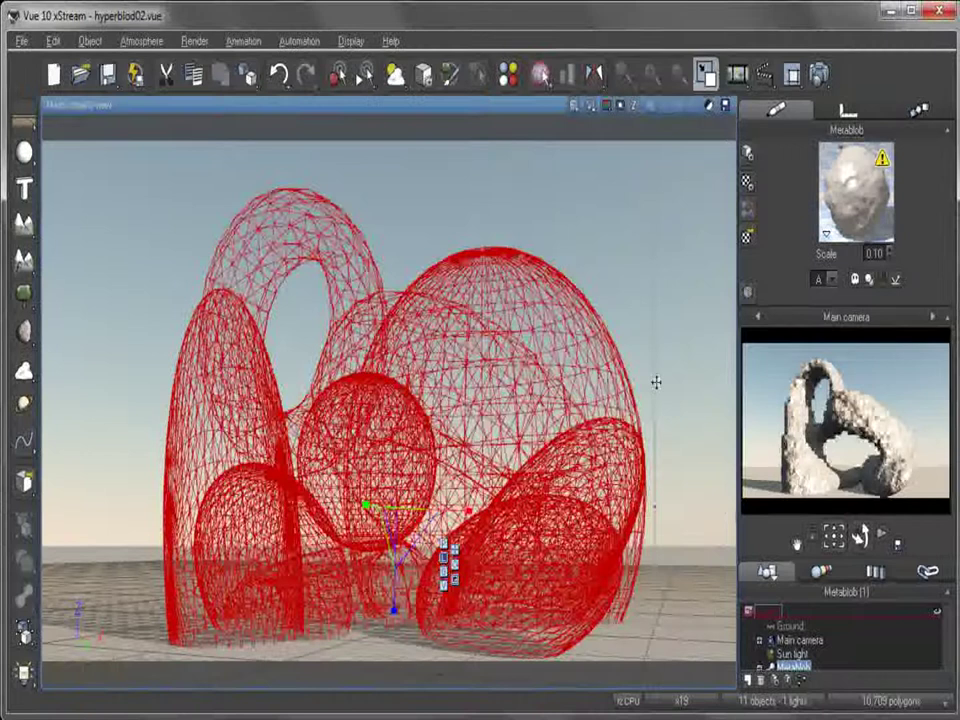
Step: Quick-render the arch with the added bump mapping and accept the gamma notice and the post-render options
{"action": "left_click", "coordinate": [591, 108]}
{"action": "left_click", "coordinate": [608, 154]}
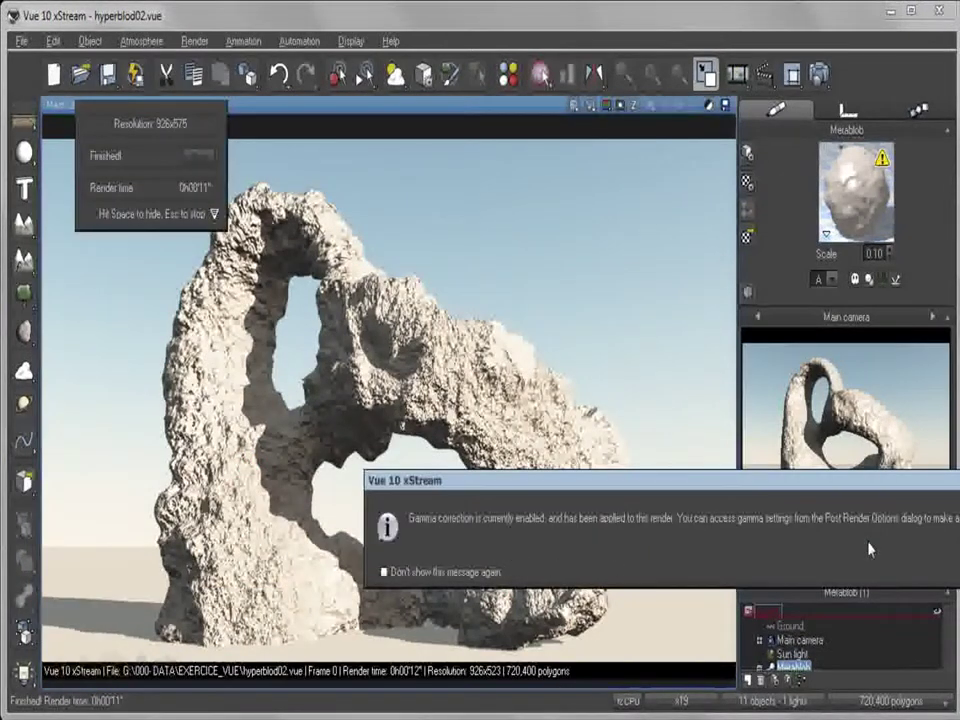
{"action": "key", "text": "Return"}
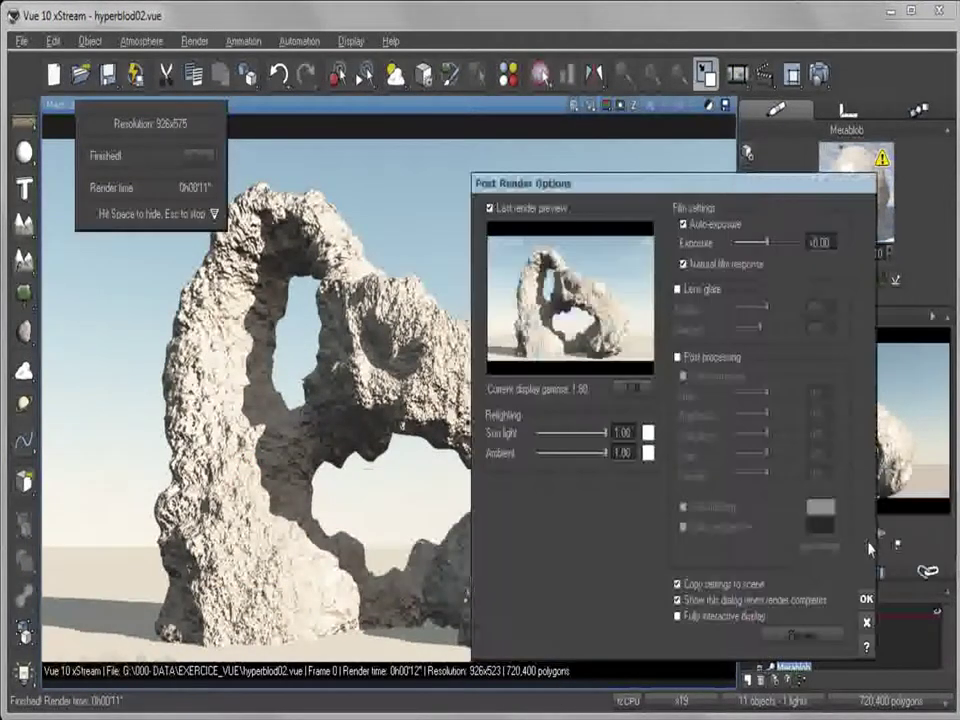
{"action": "key", "text": "Return"}
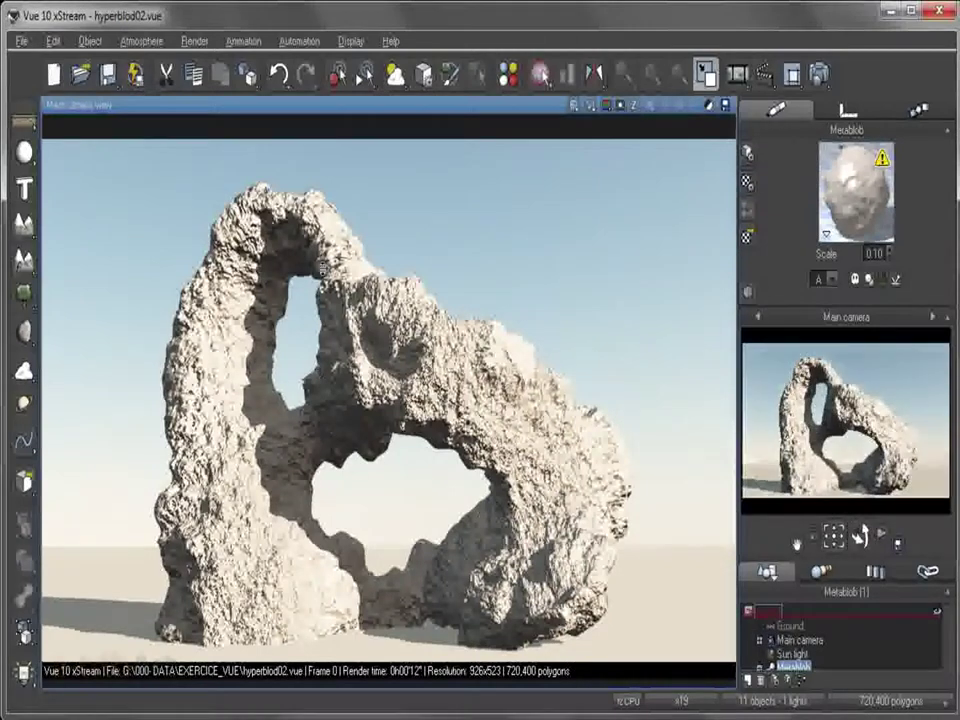